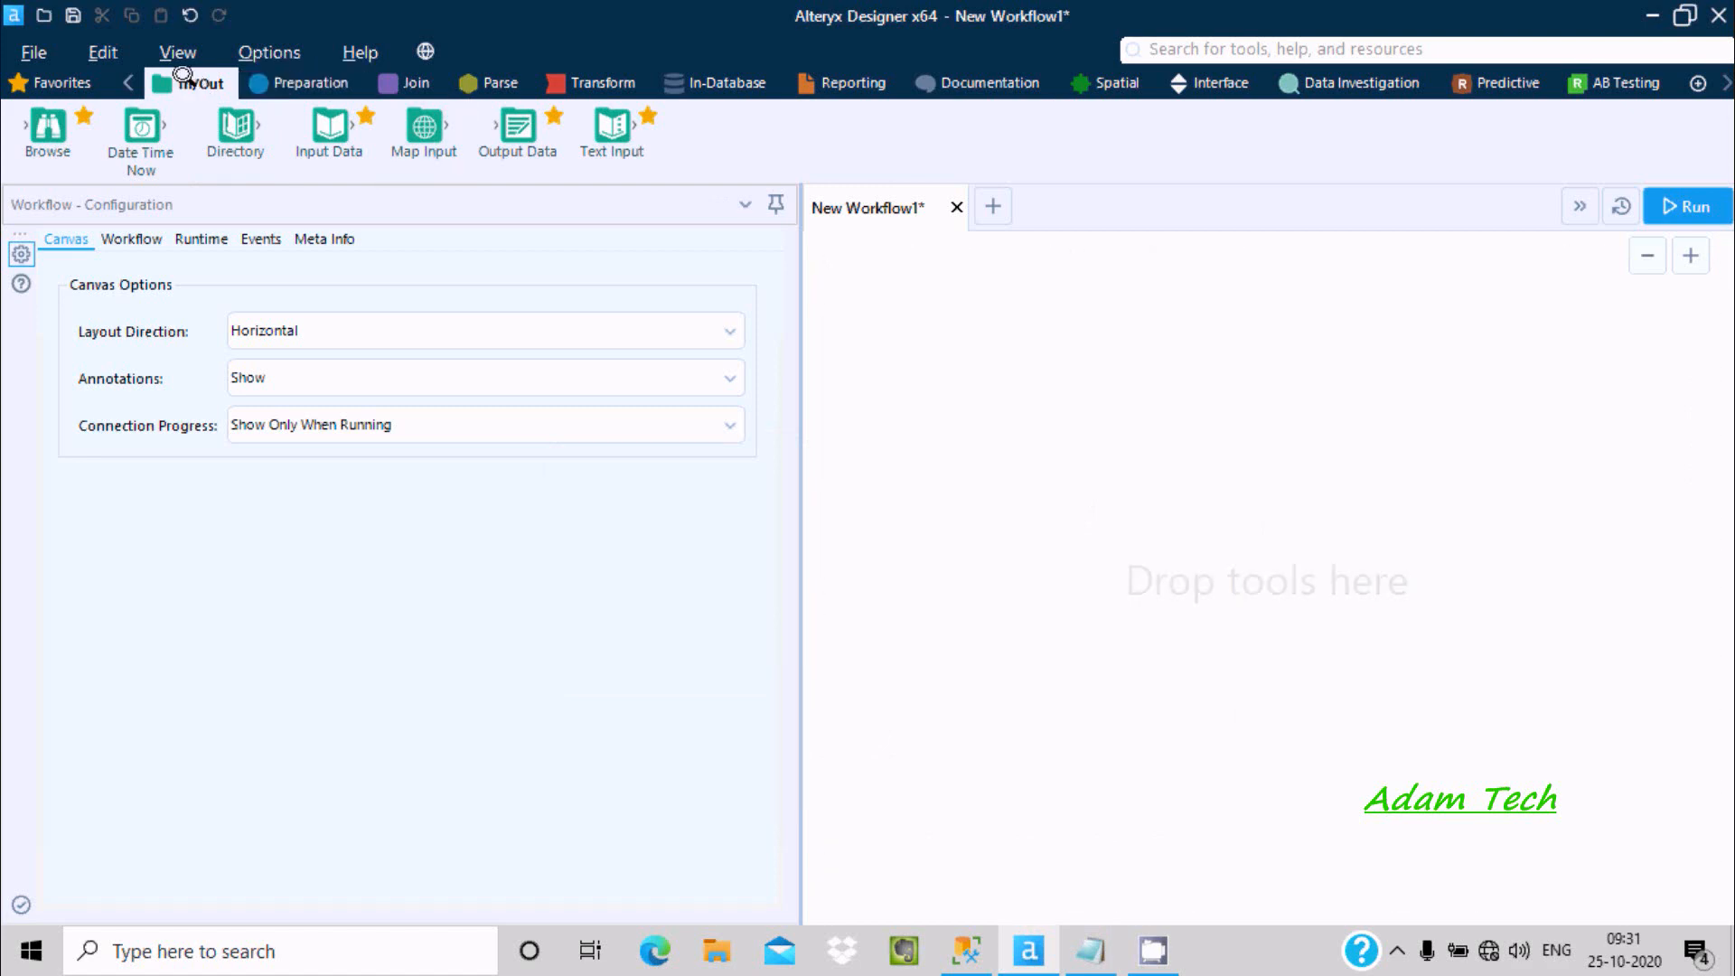
Step: Add an Input Data tool to the empty canvas and open its data connections for a file or database
left_click_drag(327, 123, 1022, 383)
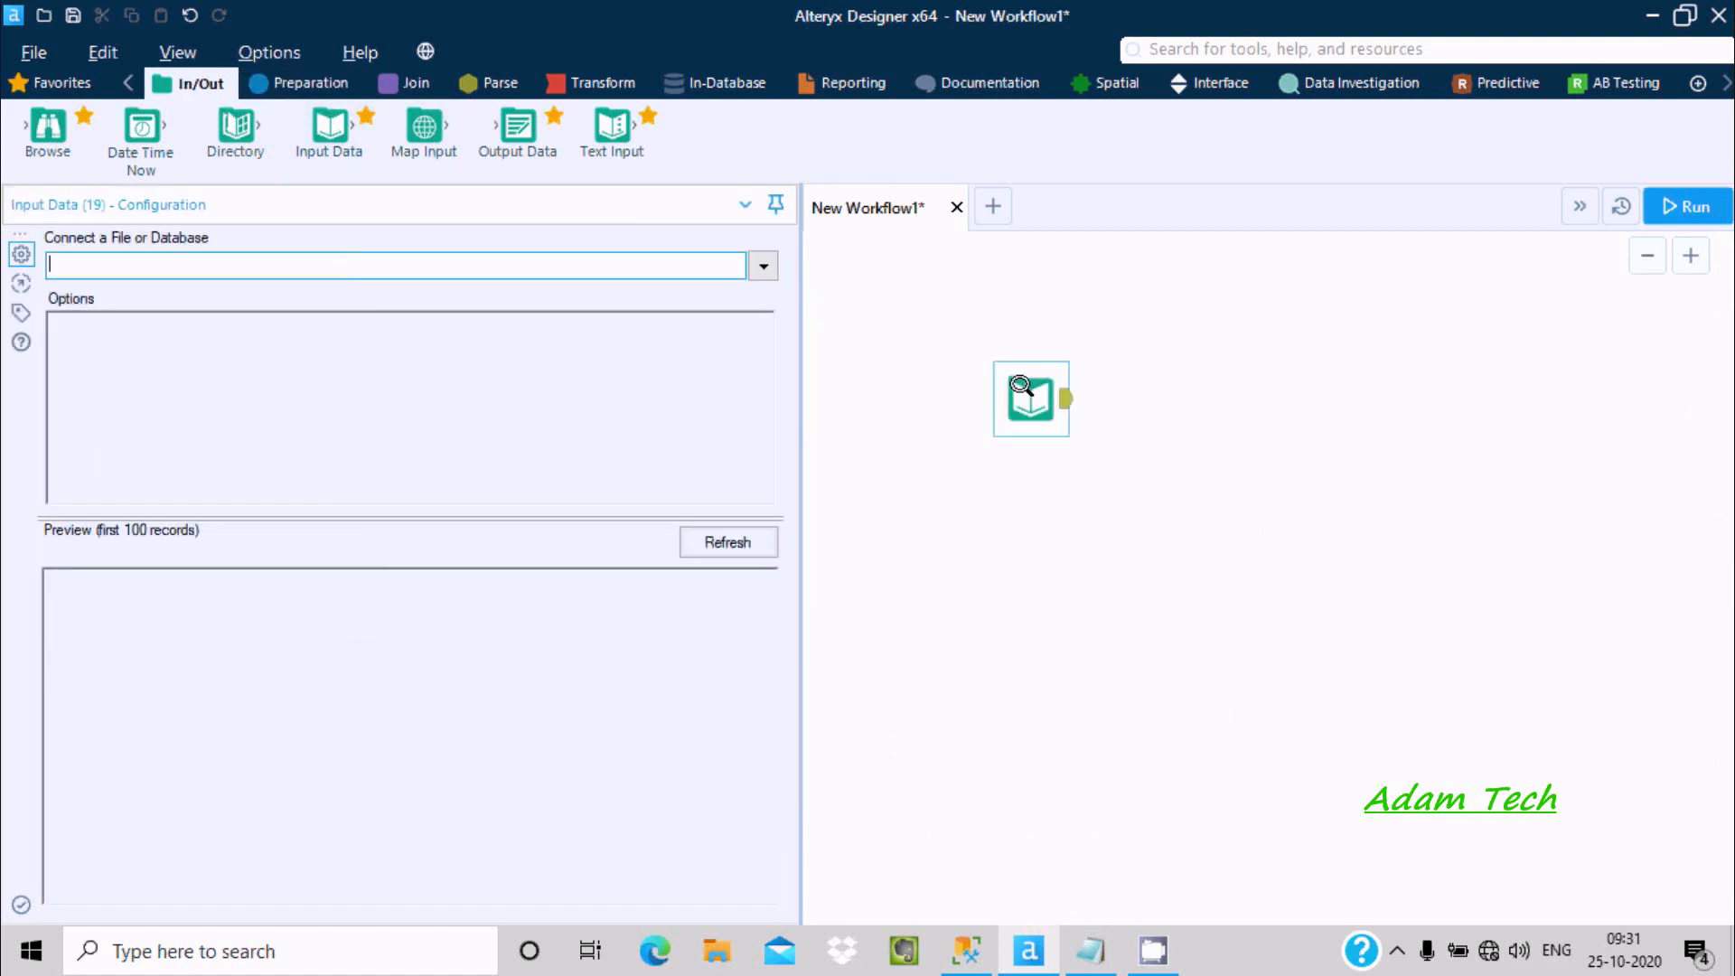
left_click(762, 266)
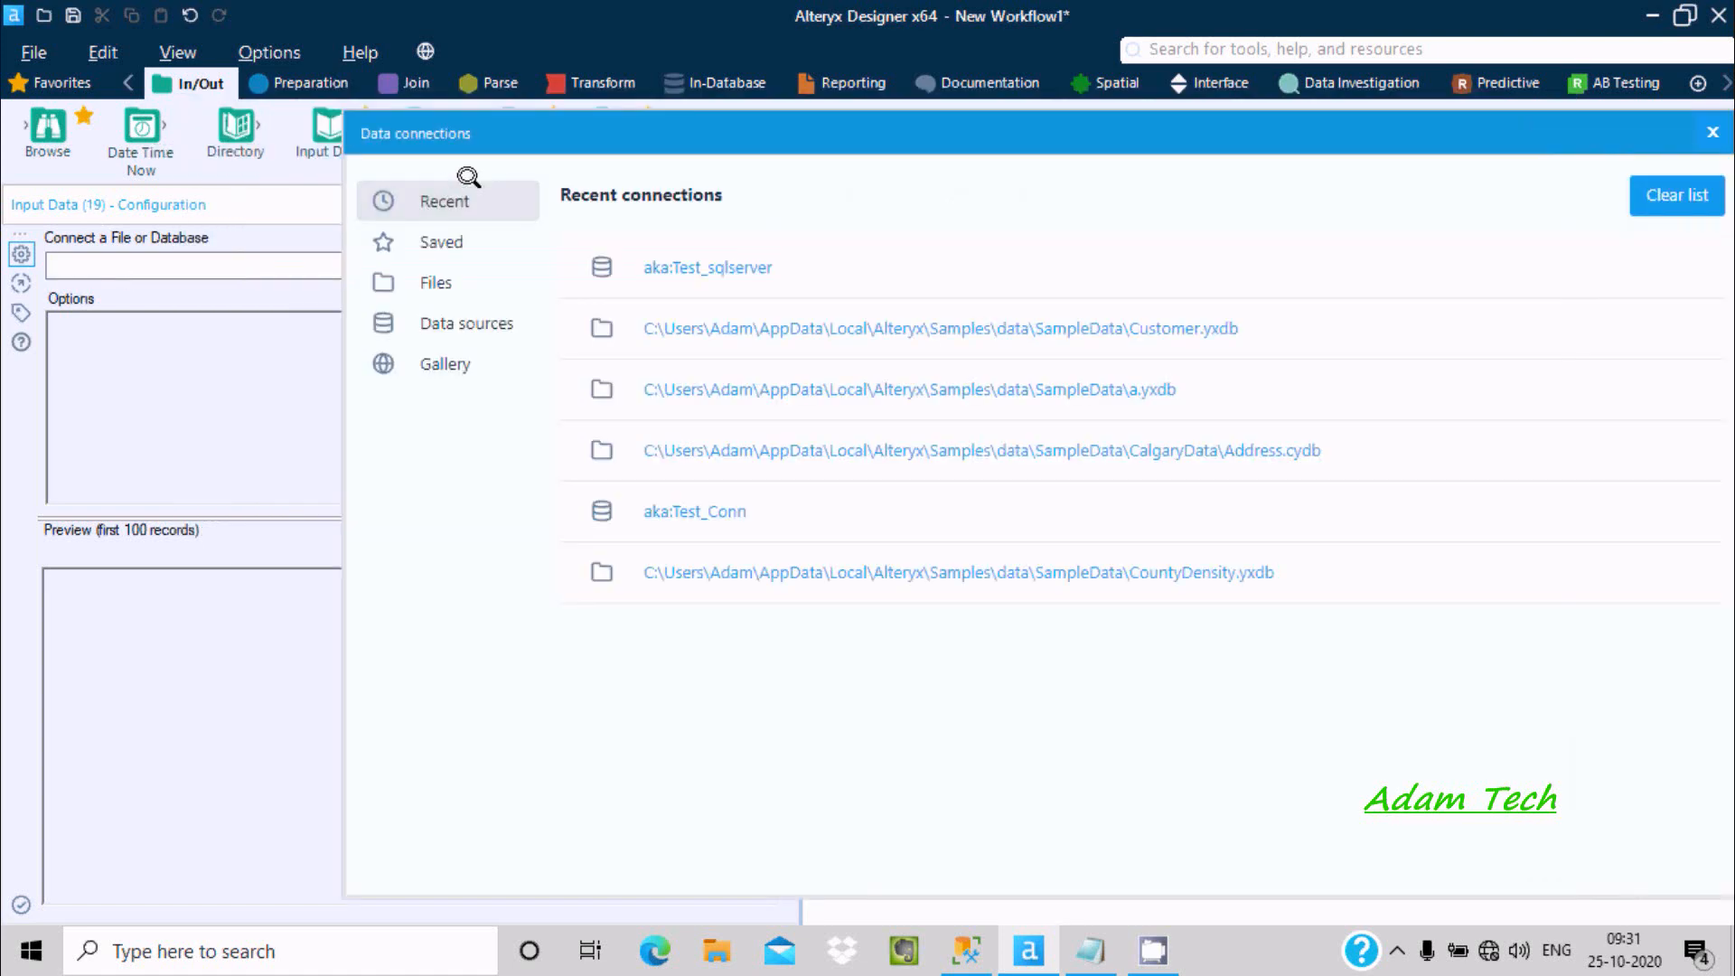
left_click_drag(521, 131, 437, 128)
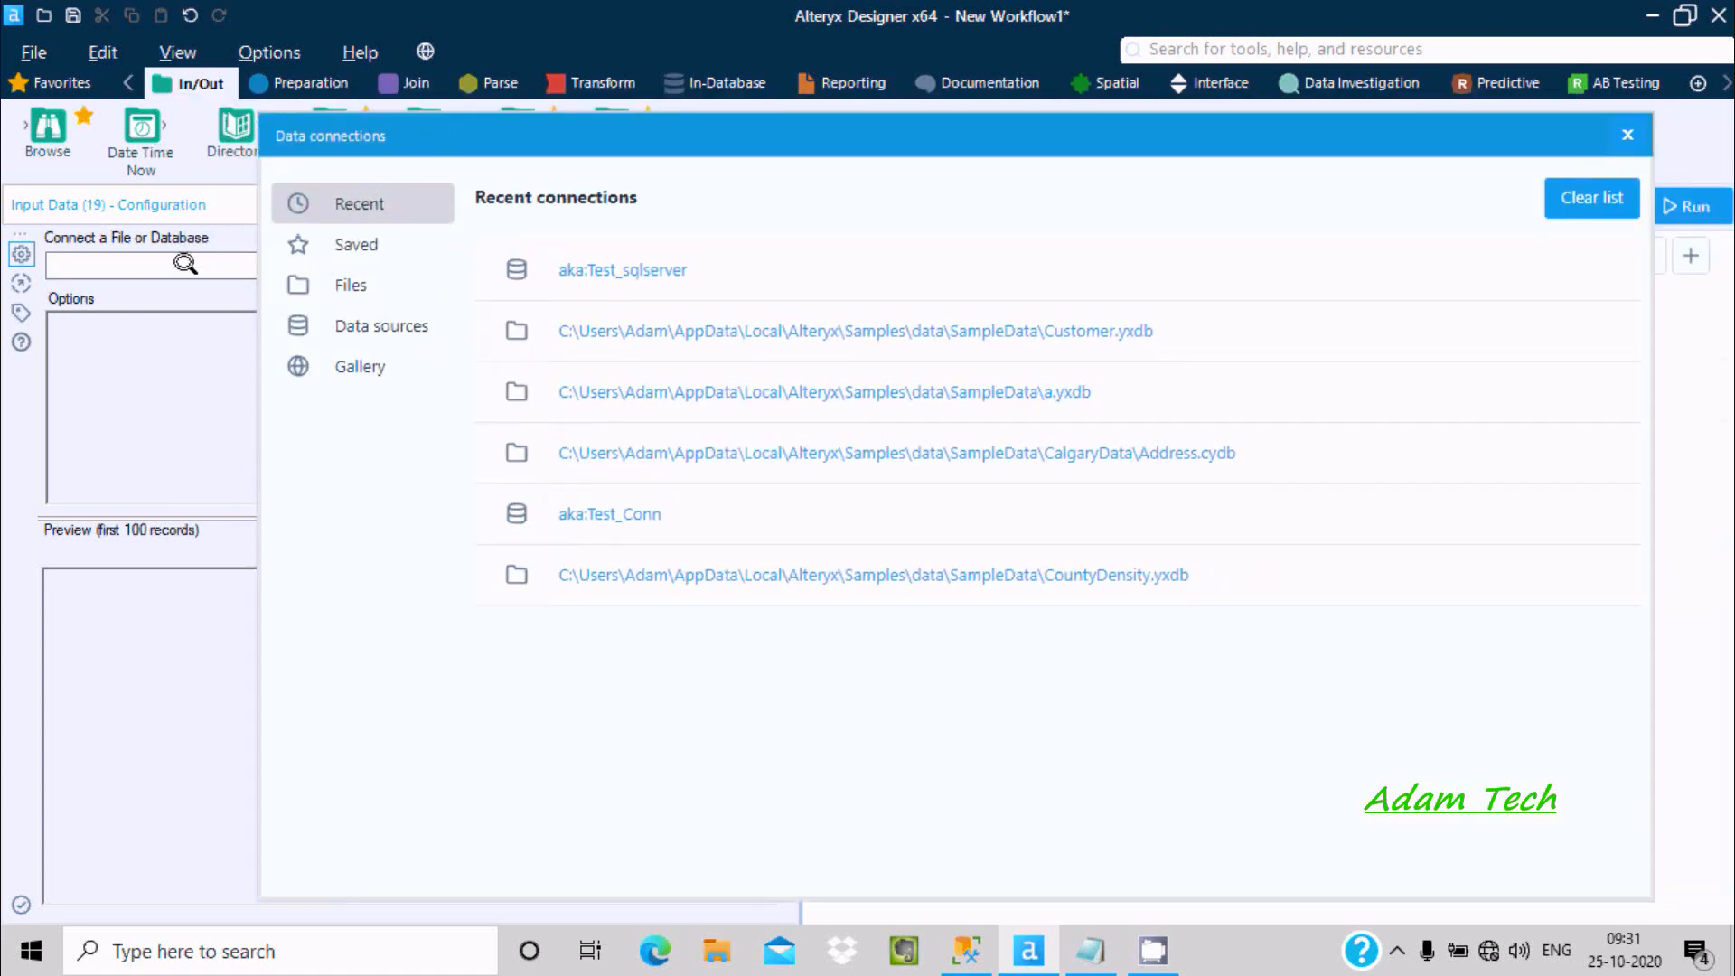
left_click(966, 949)
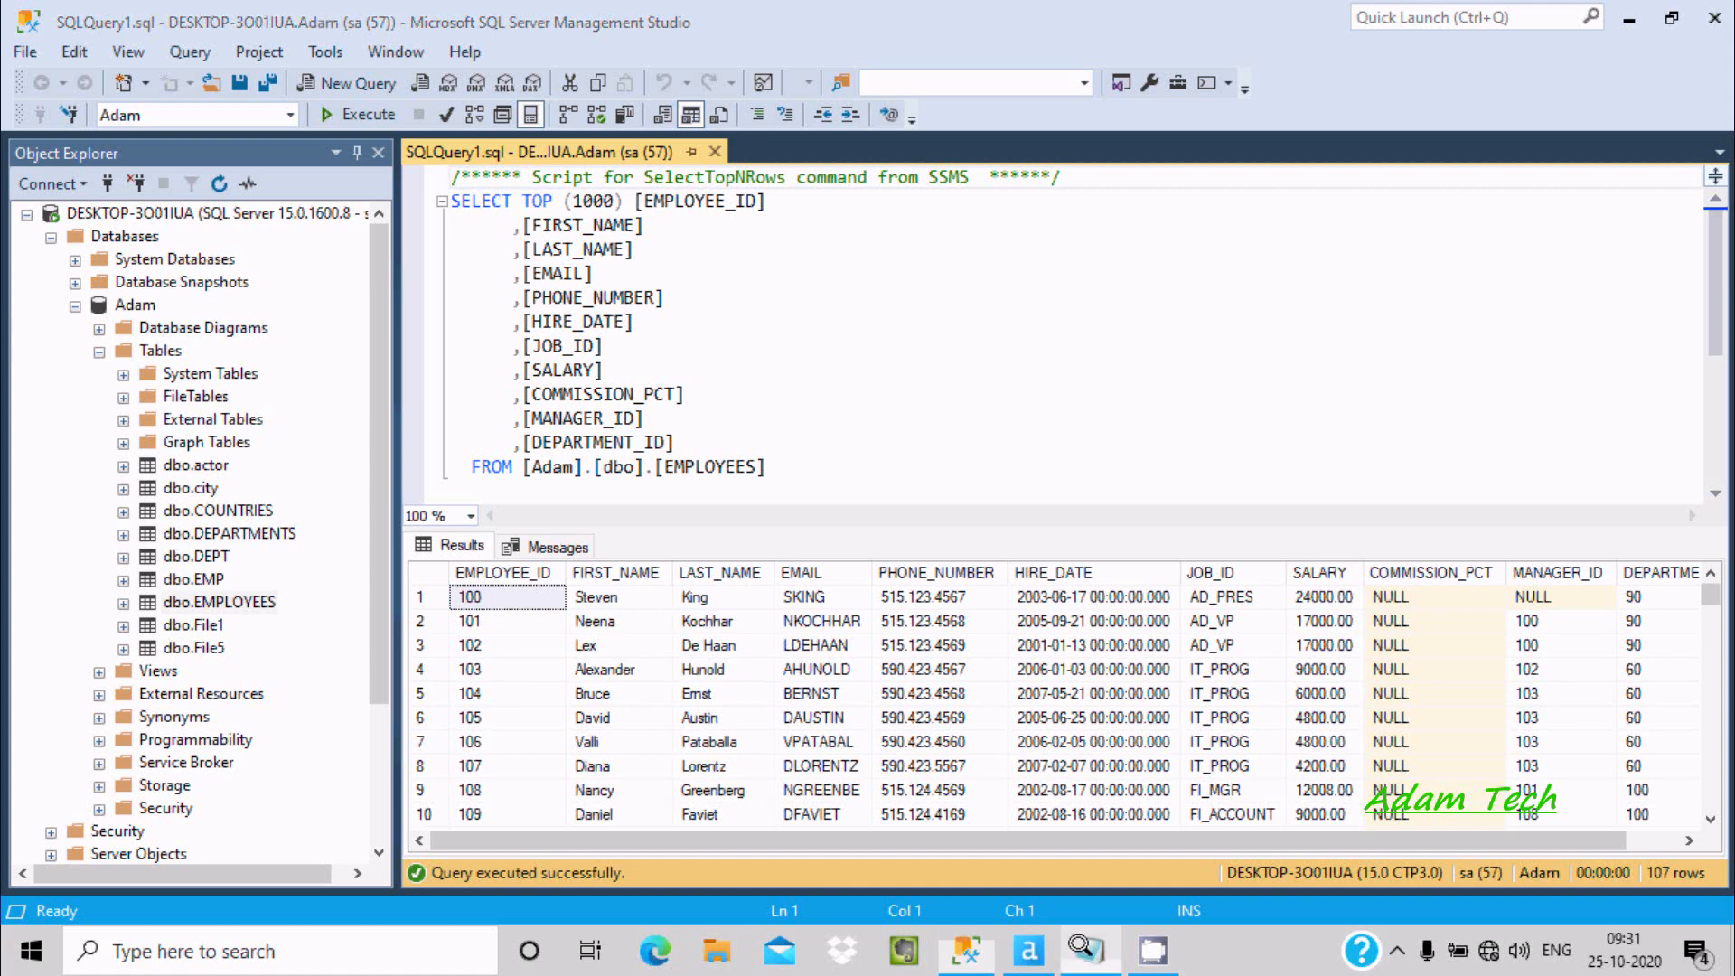
left_click(1017, 941)
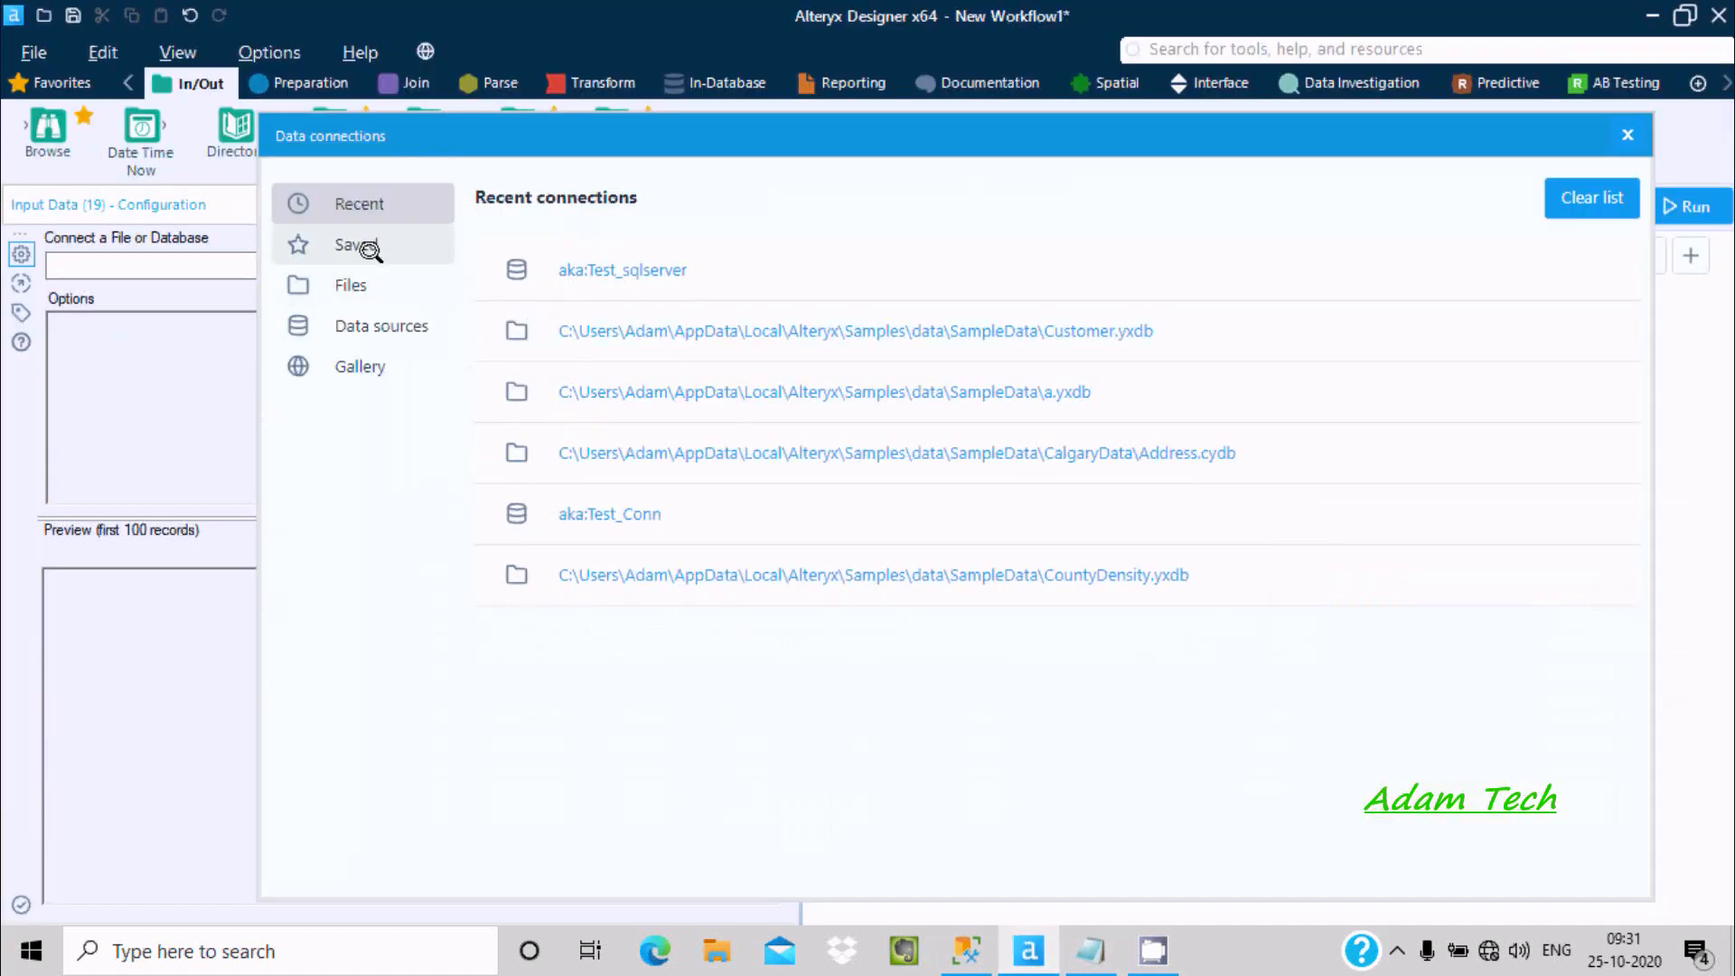
Step: Start a Microsoft SQL Server quick connect and choose the existing connection Test_Conn
left_click(357, 325)
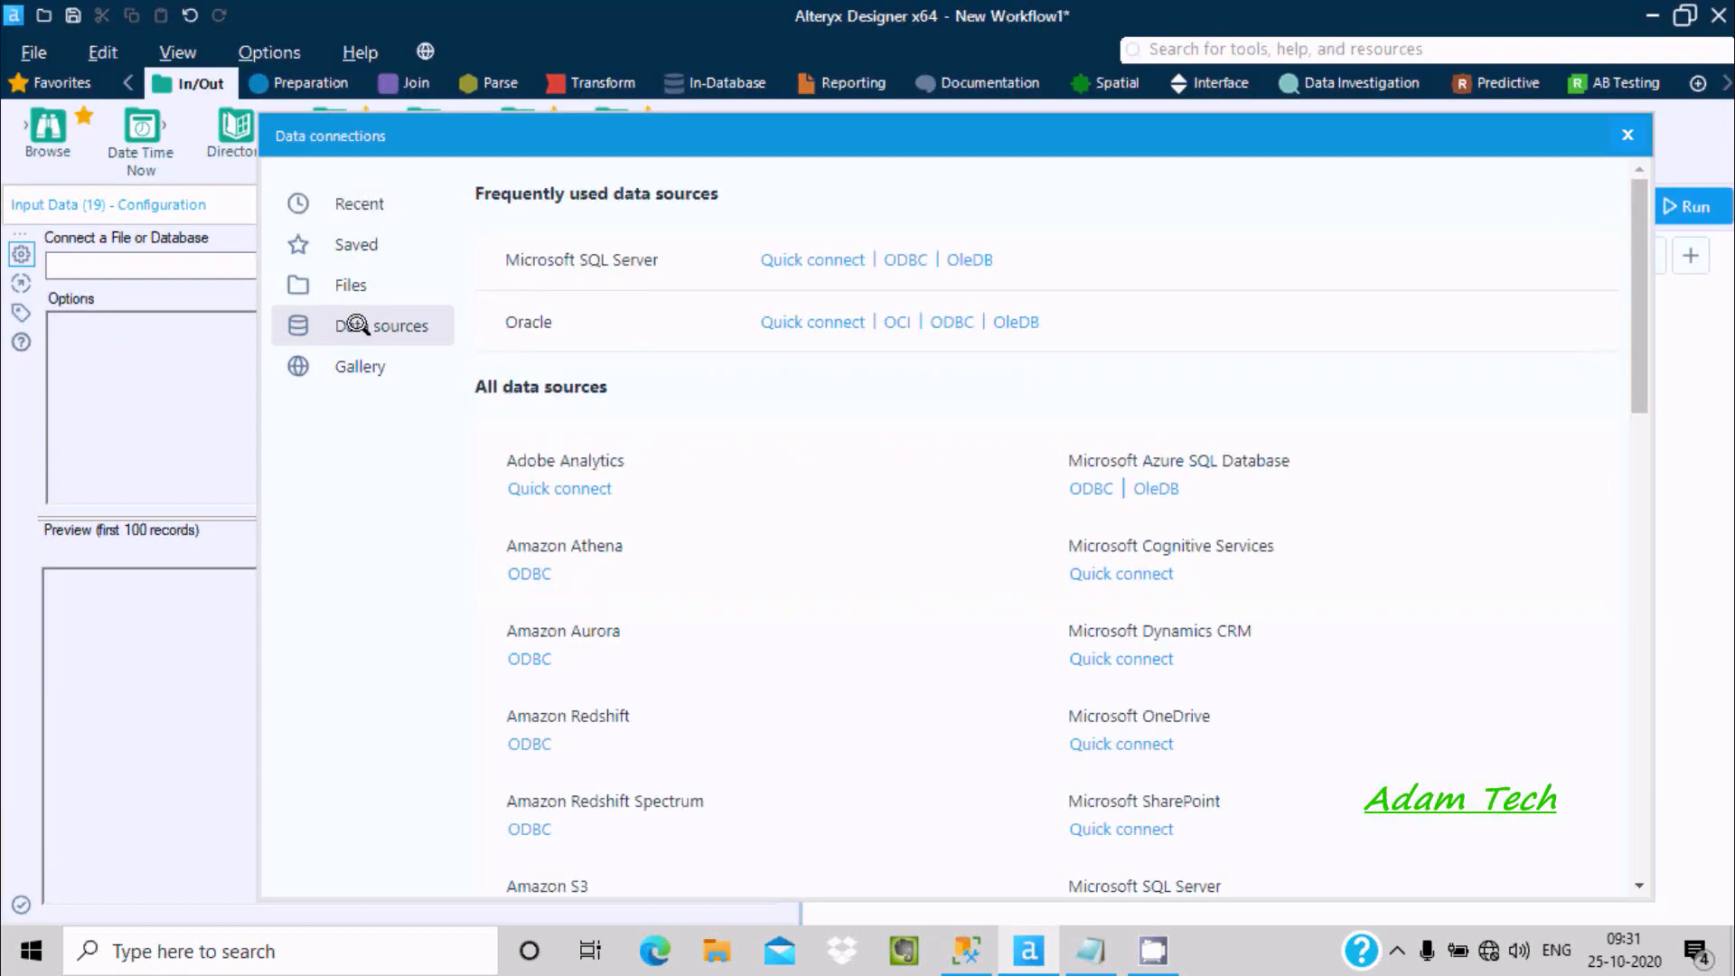
left_click(805, 252)
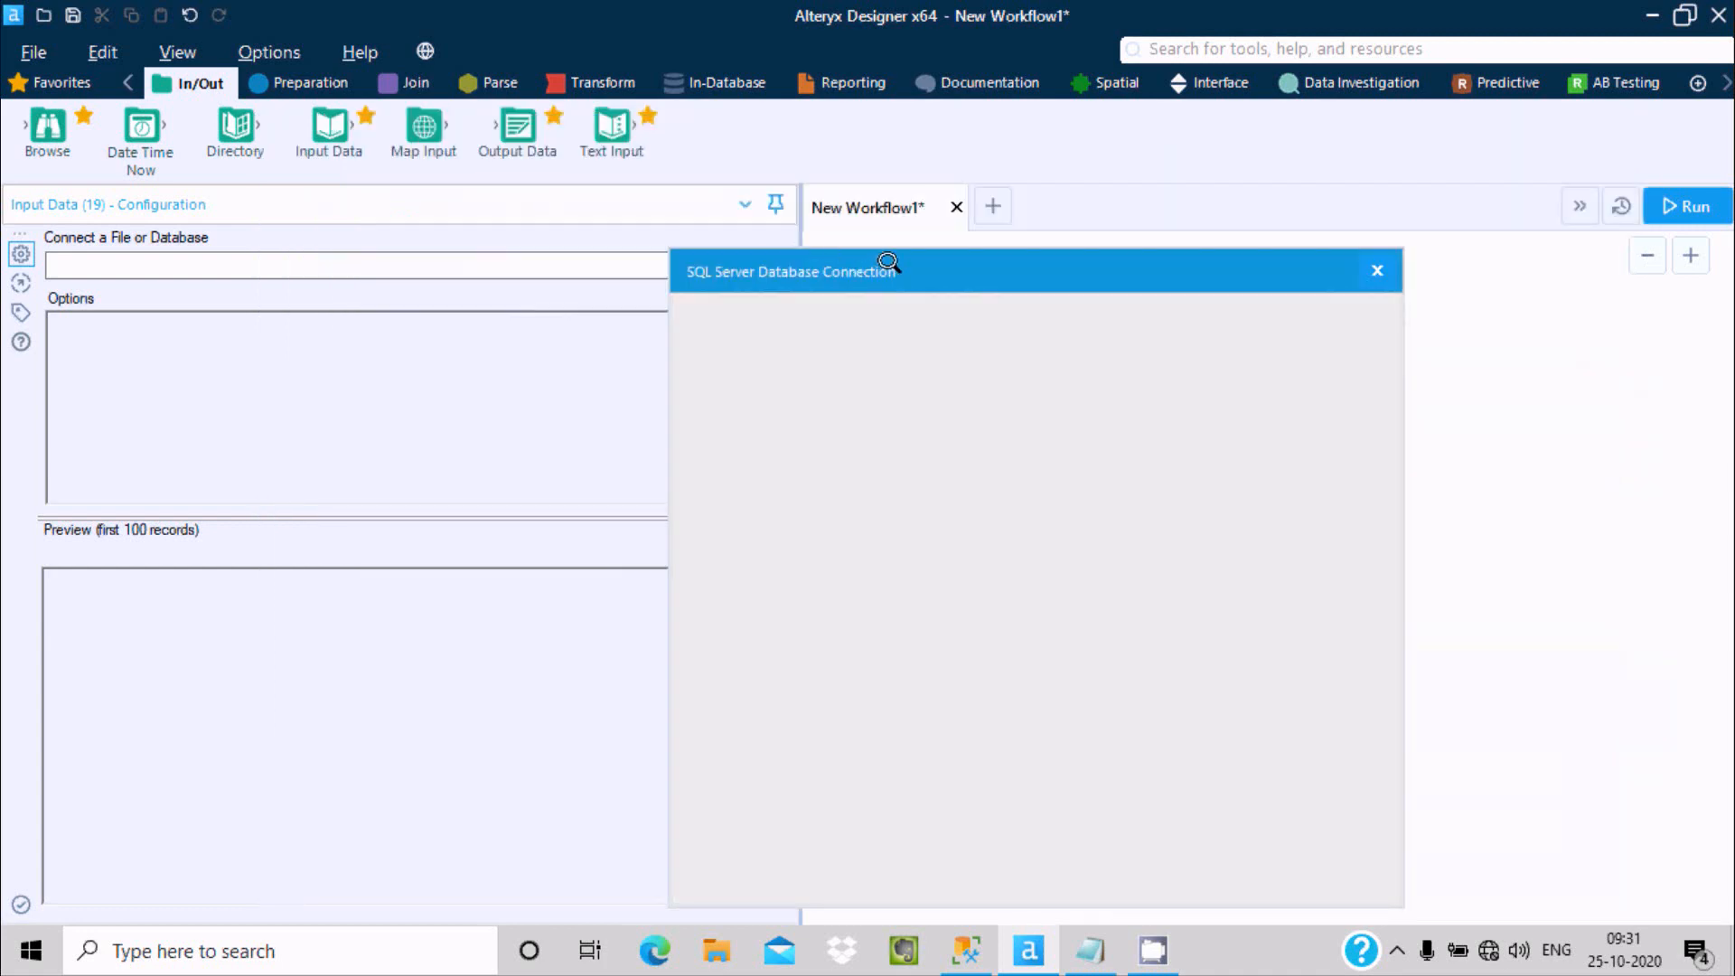
left_click_drag(891, 268, 736, 219)
left_click(617, 304)
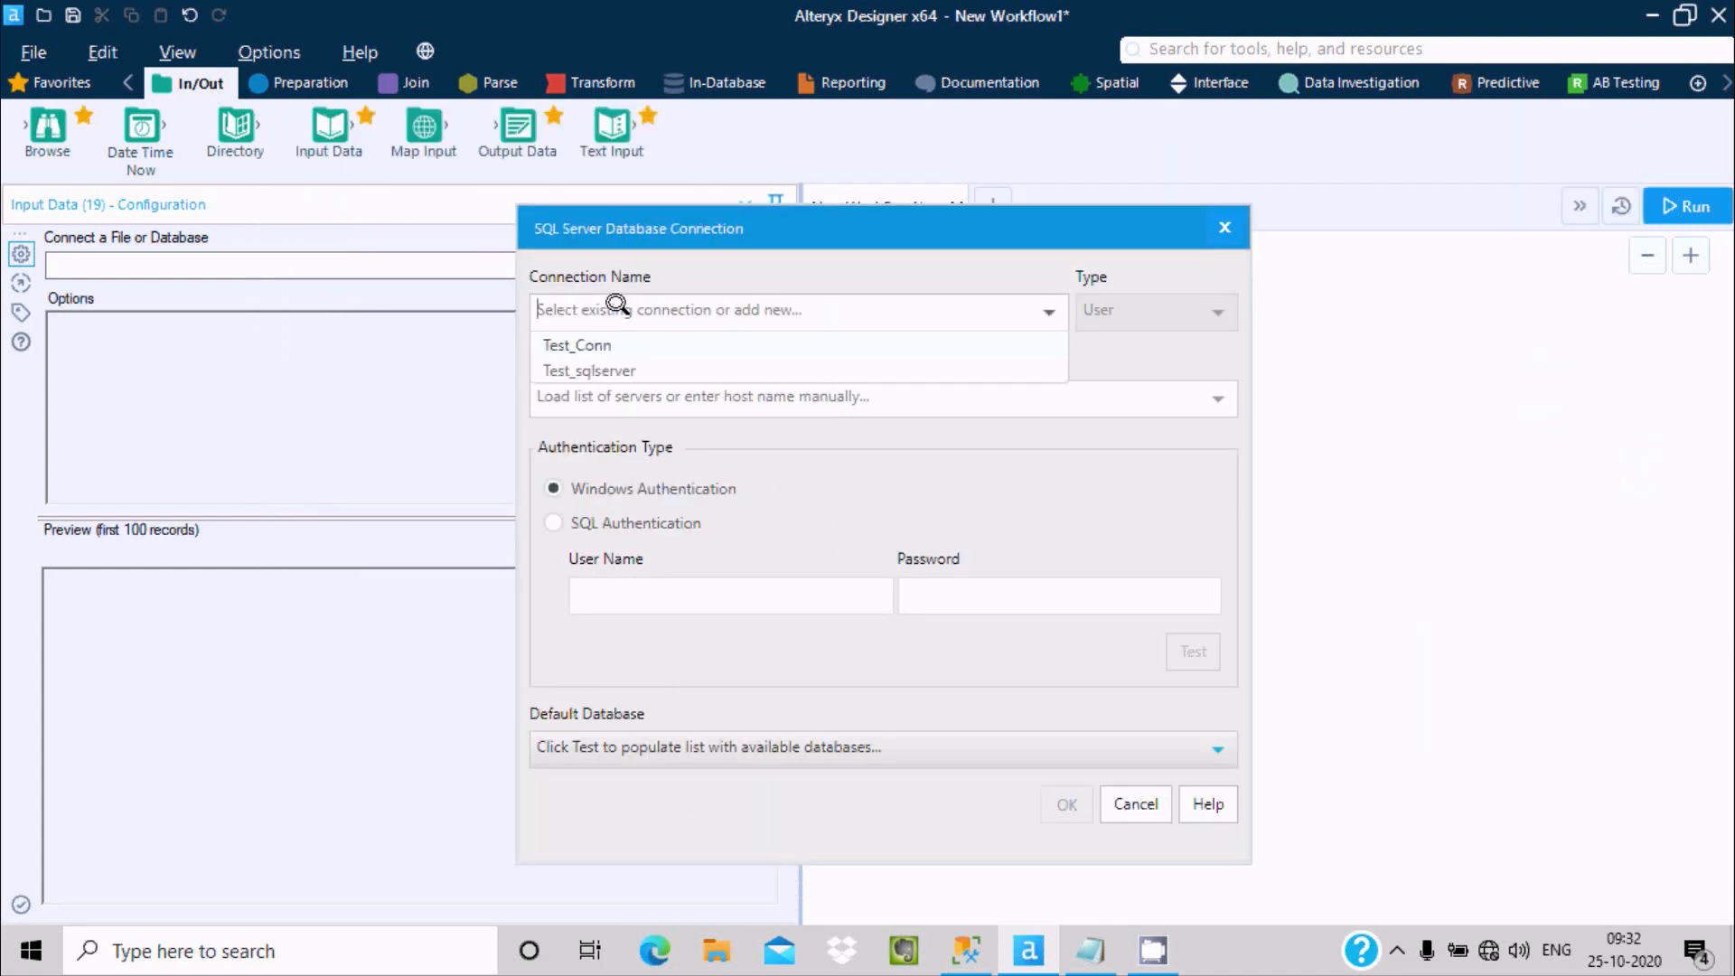
left_click(590, 342)
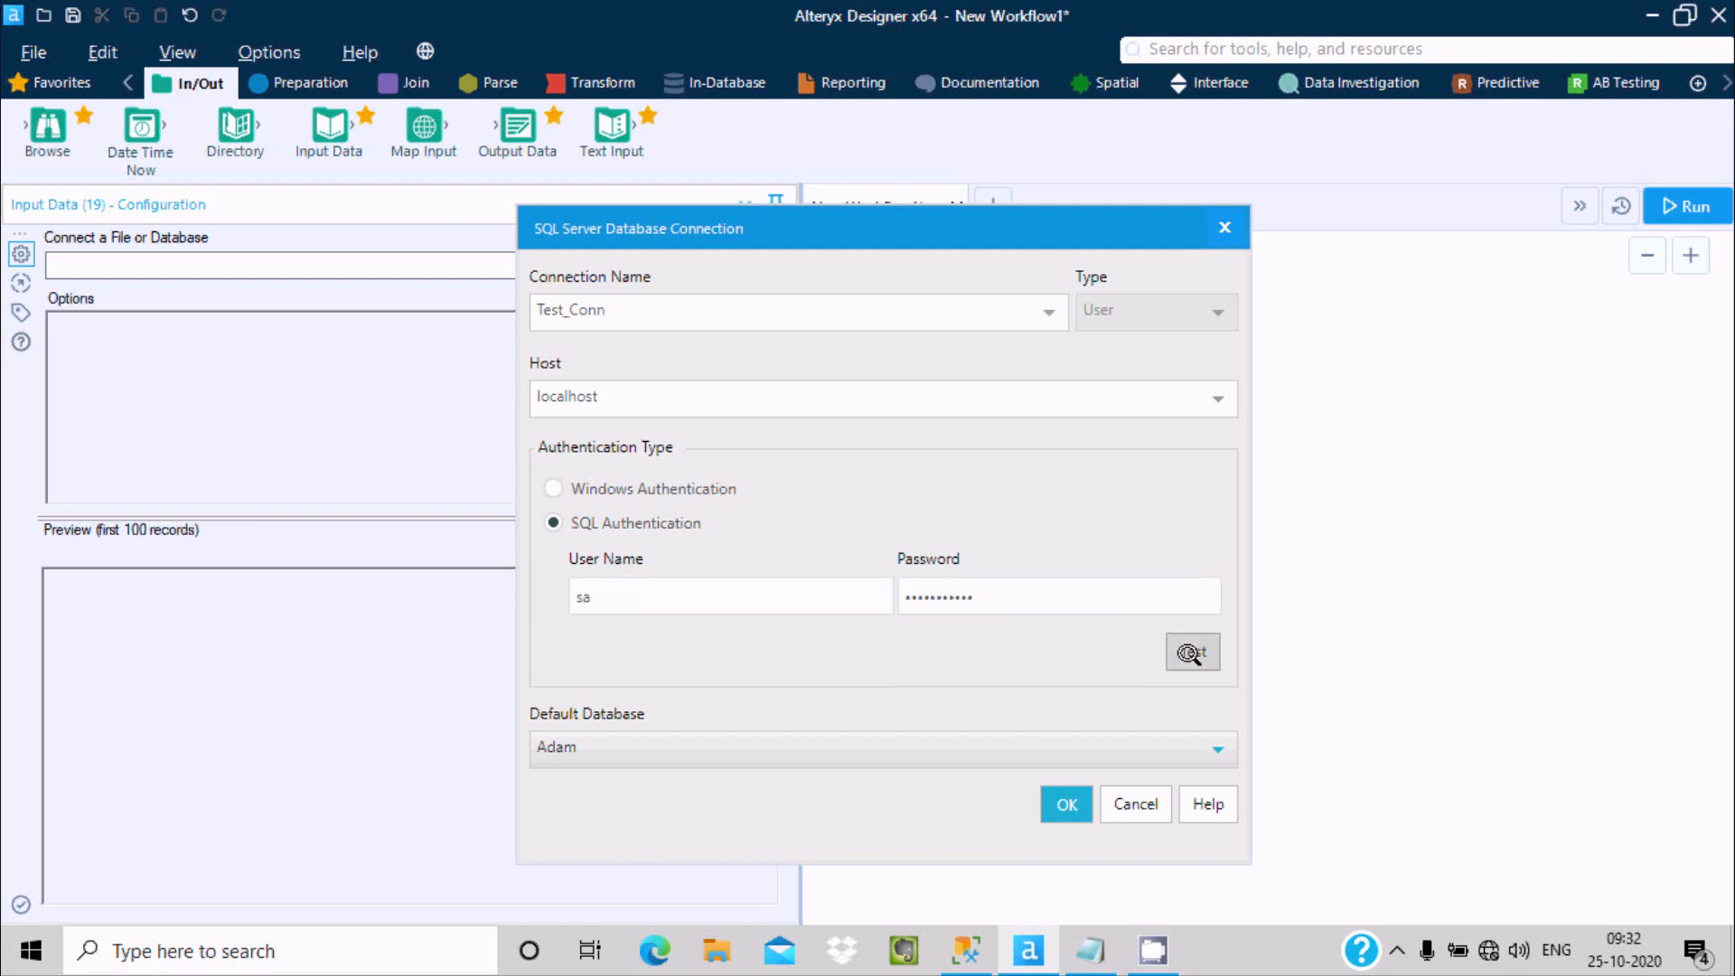
Step: Test the Test_Conn connection, compare its default database with SQL Server Management Studio, and accept the connection
left_click(1189, 653)
left_click(944, 548)
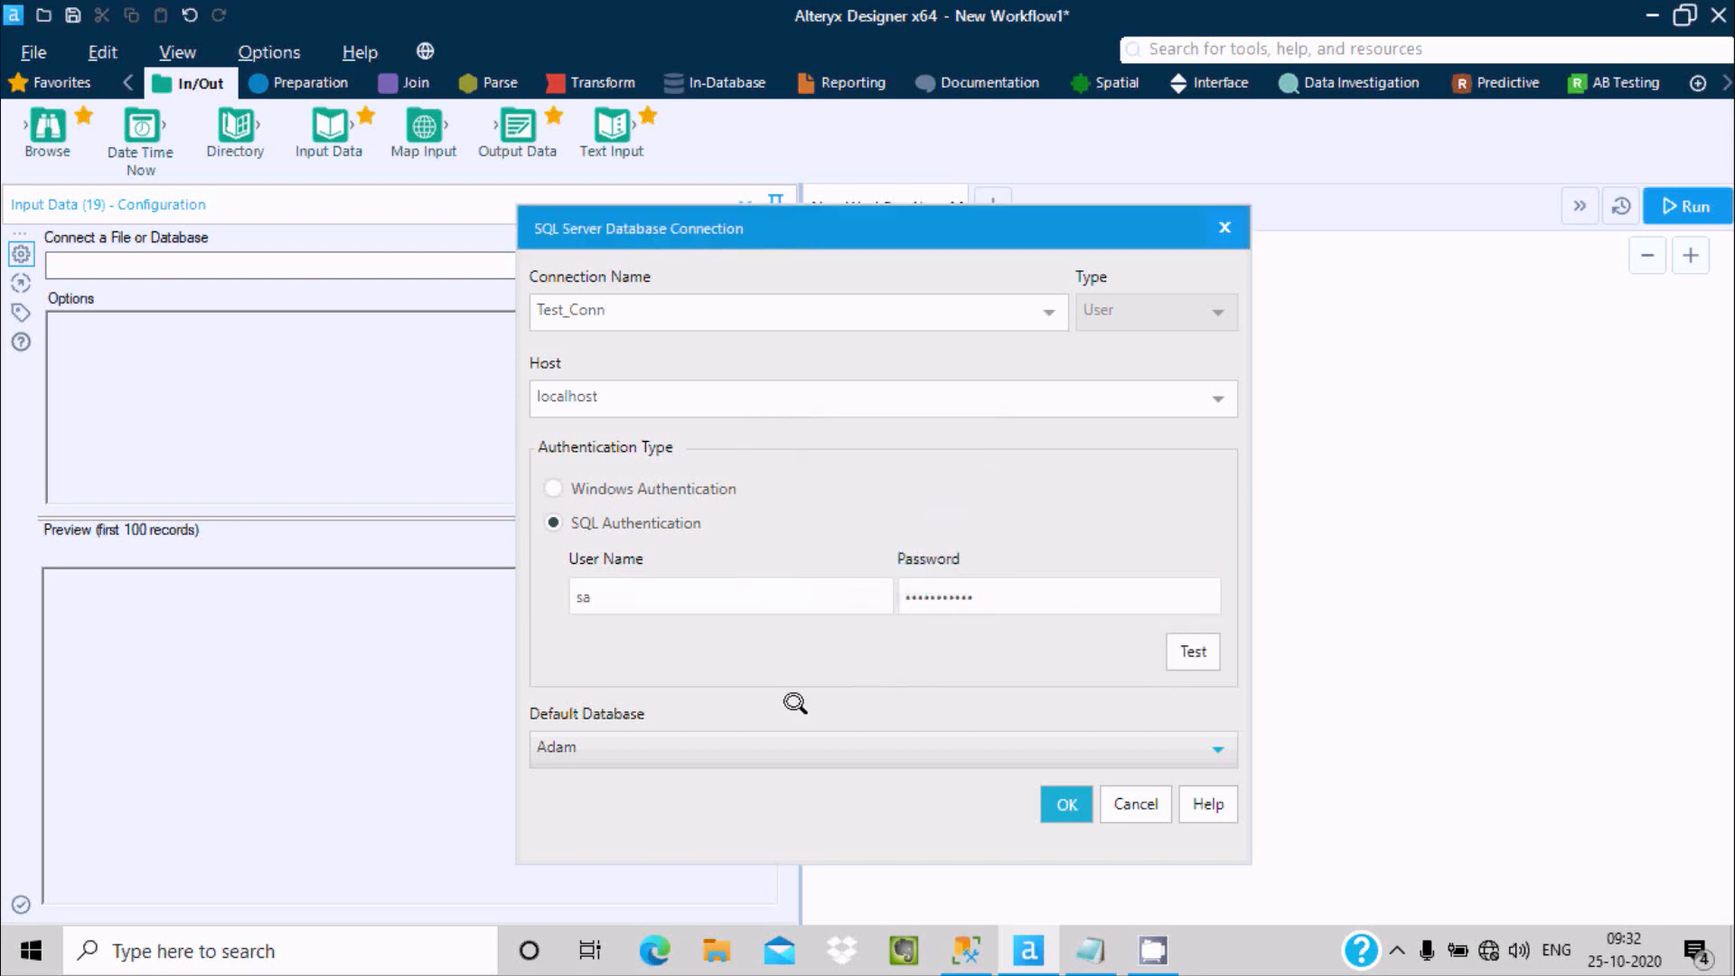
left_click(773, 739)
left_click(593, 713)
left_click(965, 948)
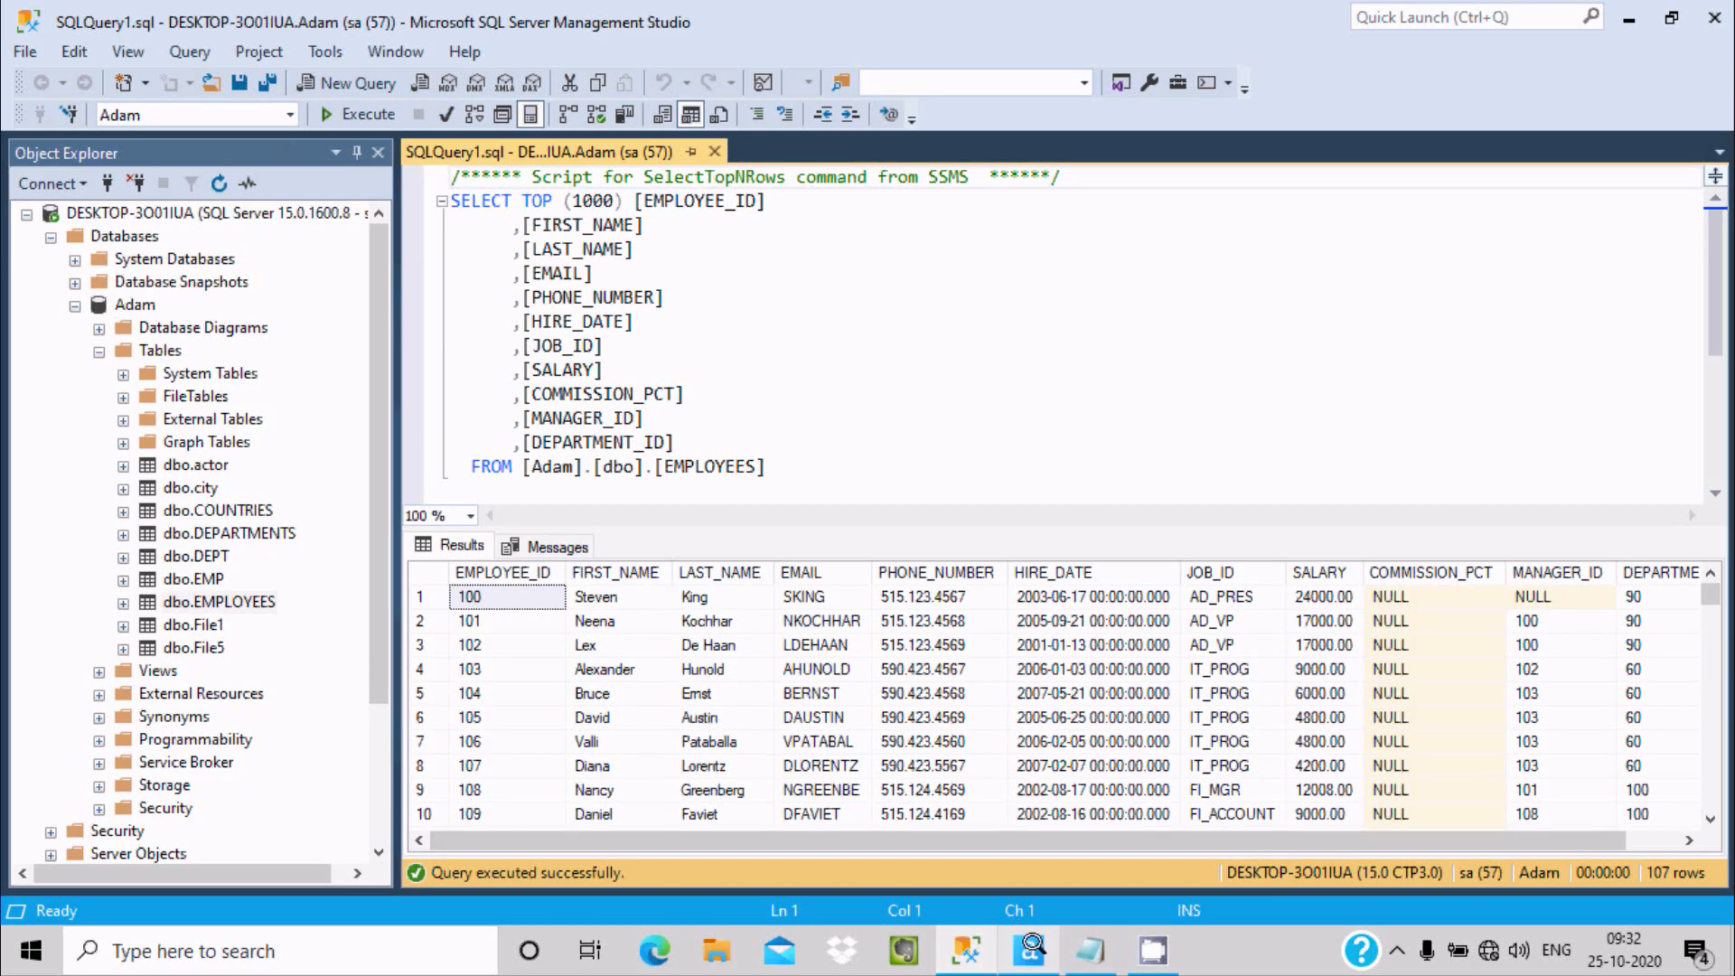
left_click(1030, 947)
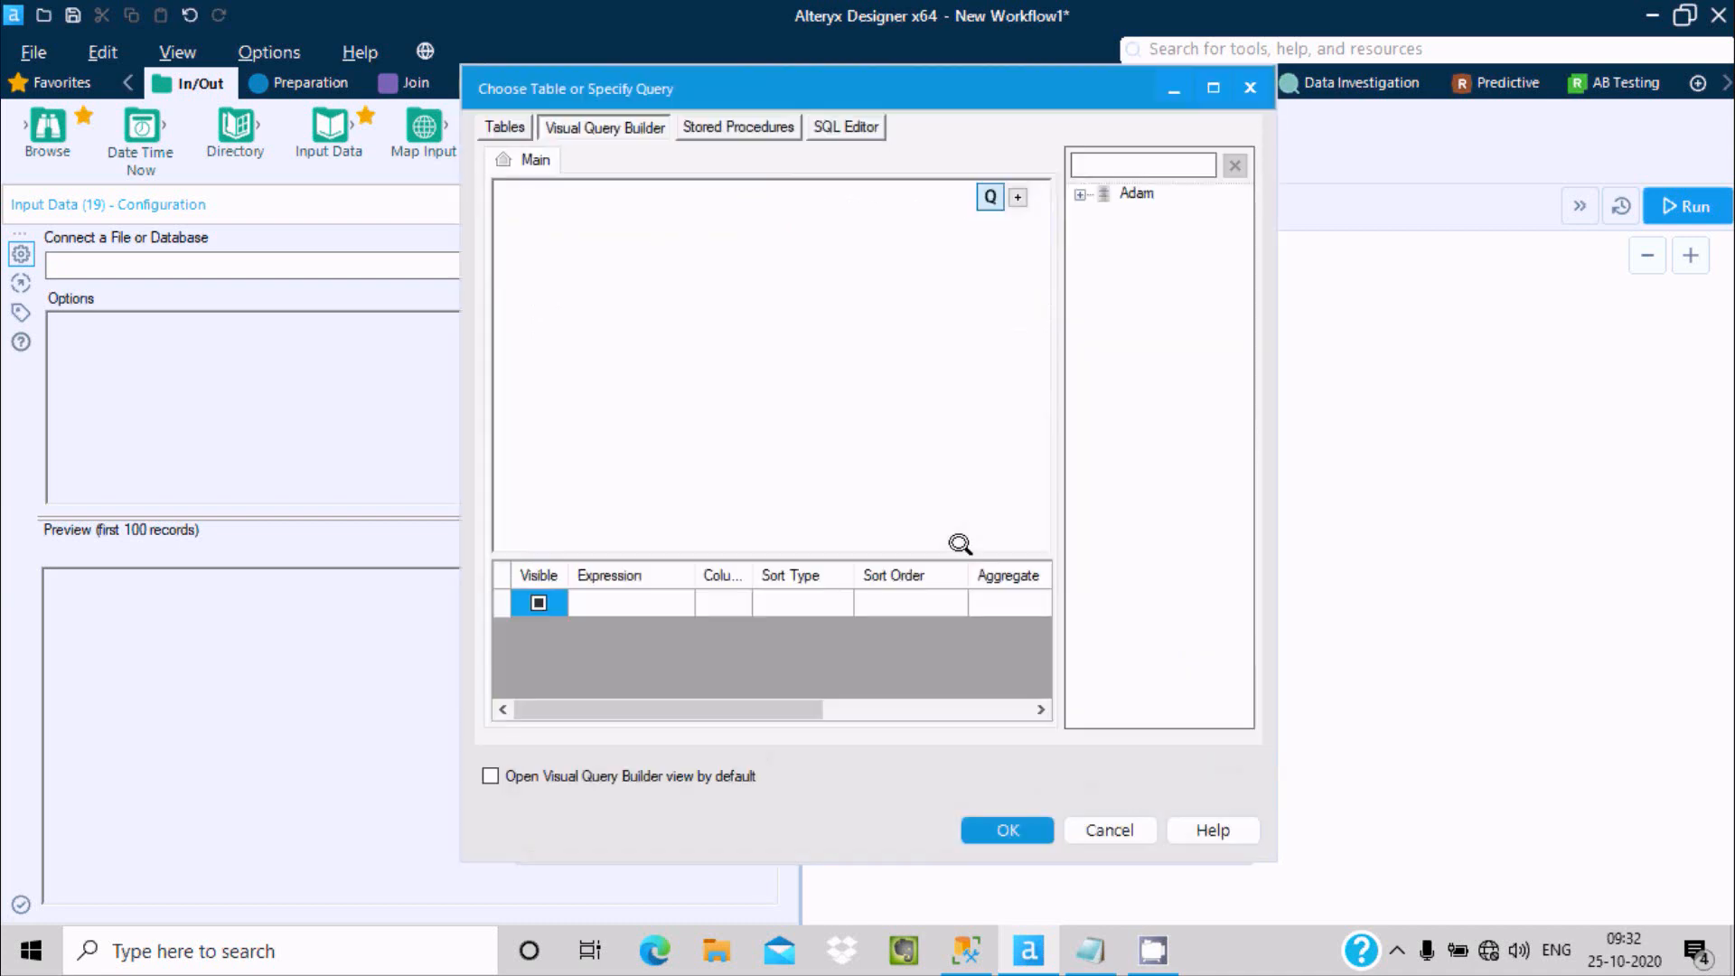
Step: Build a query that selects all columns from a single copy of the dbo EMPLOYEES table and apply it to the Input Data tool
left_click(1079, 193)
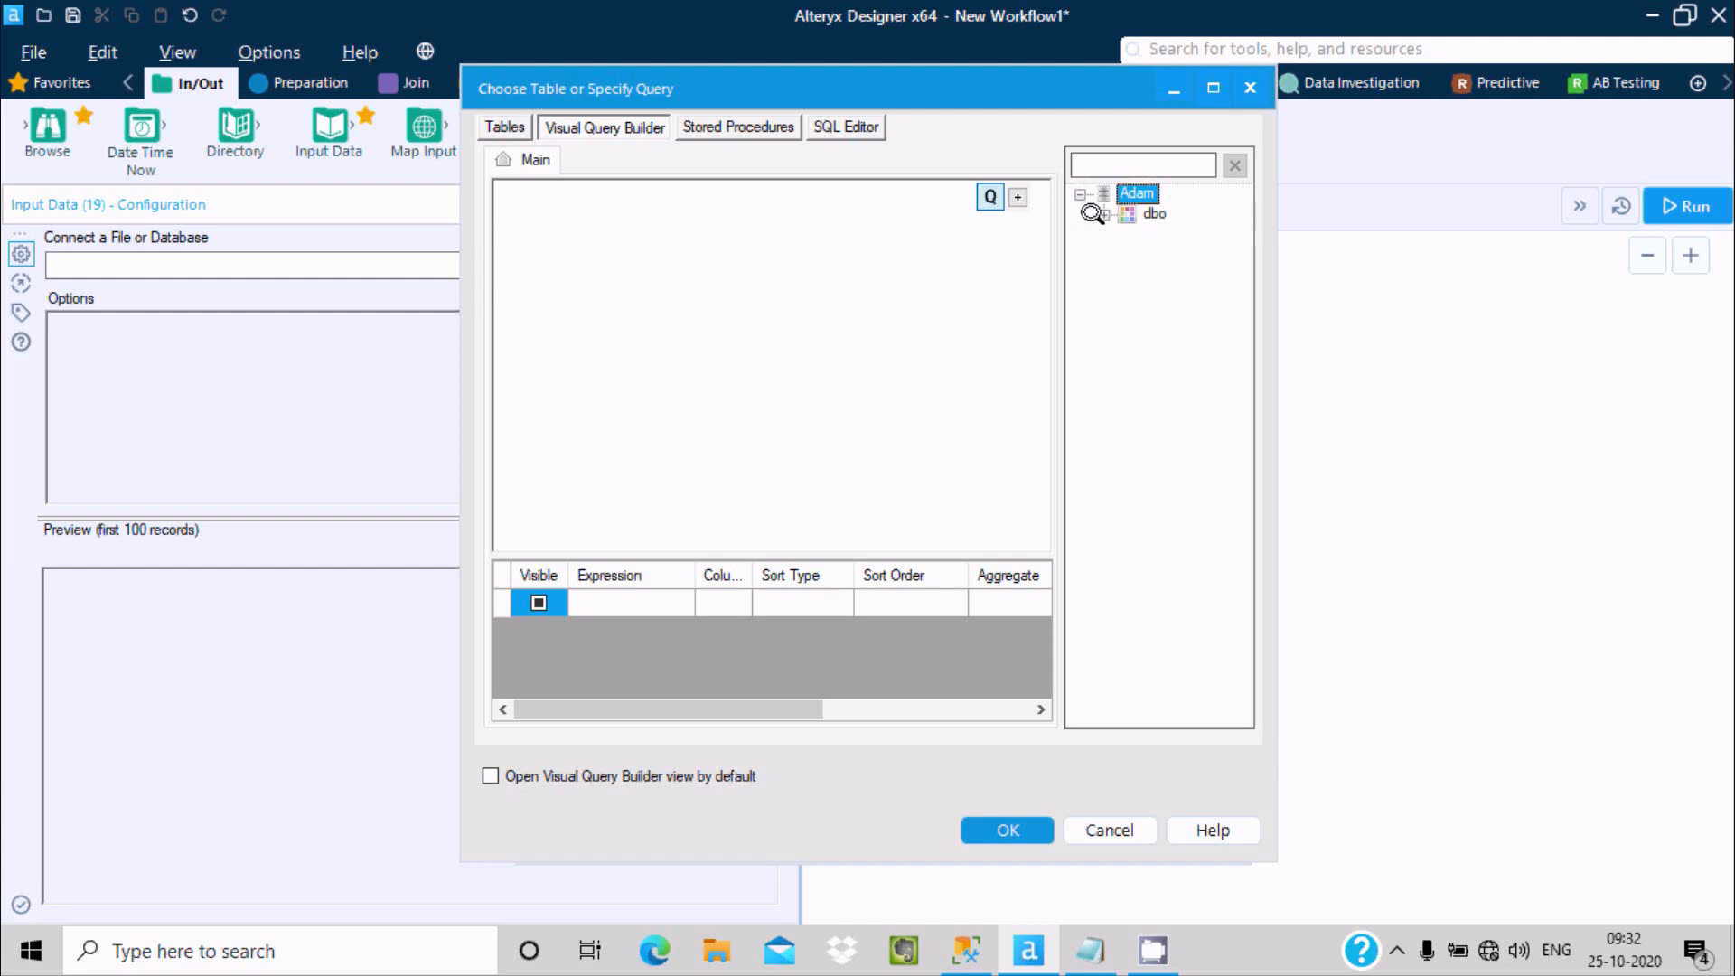
left_click(1093, 213)
left_click(1199, 353)
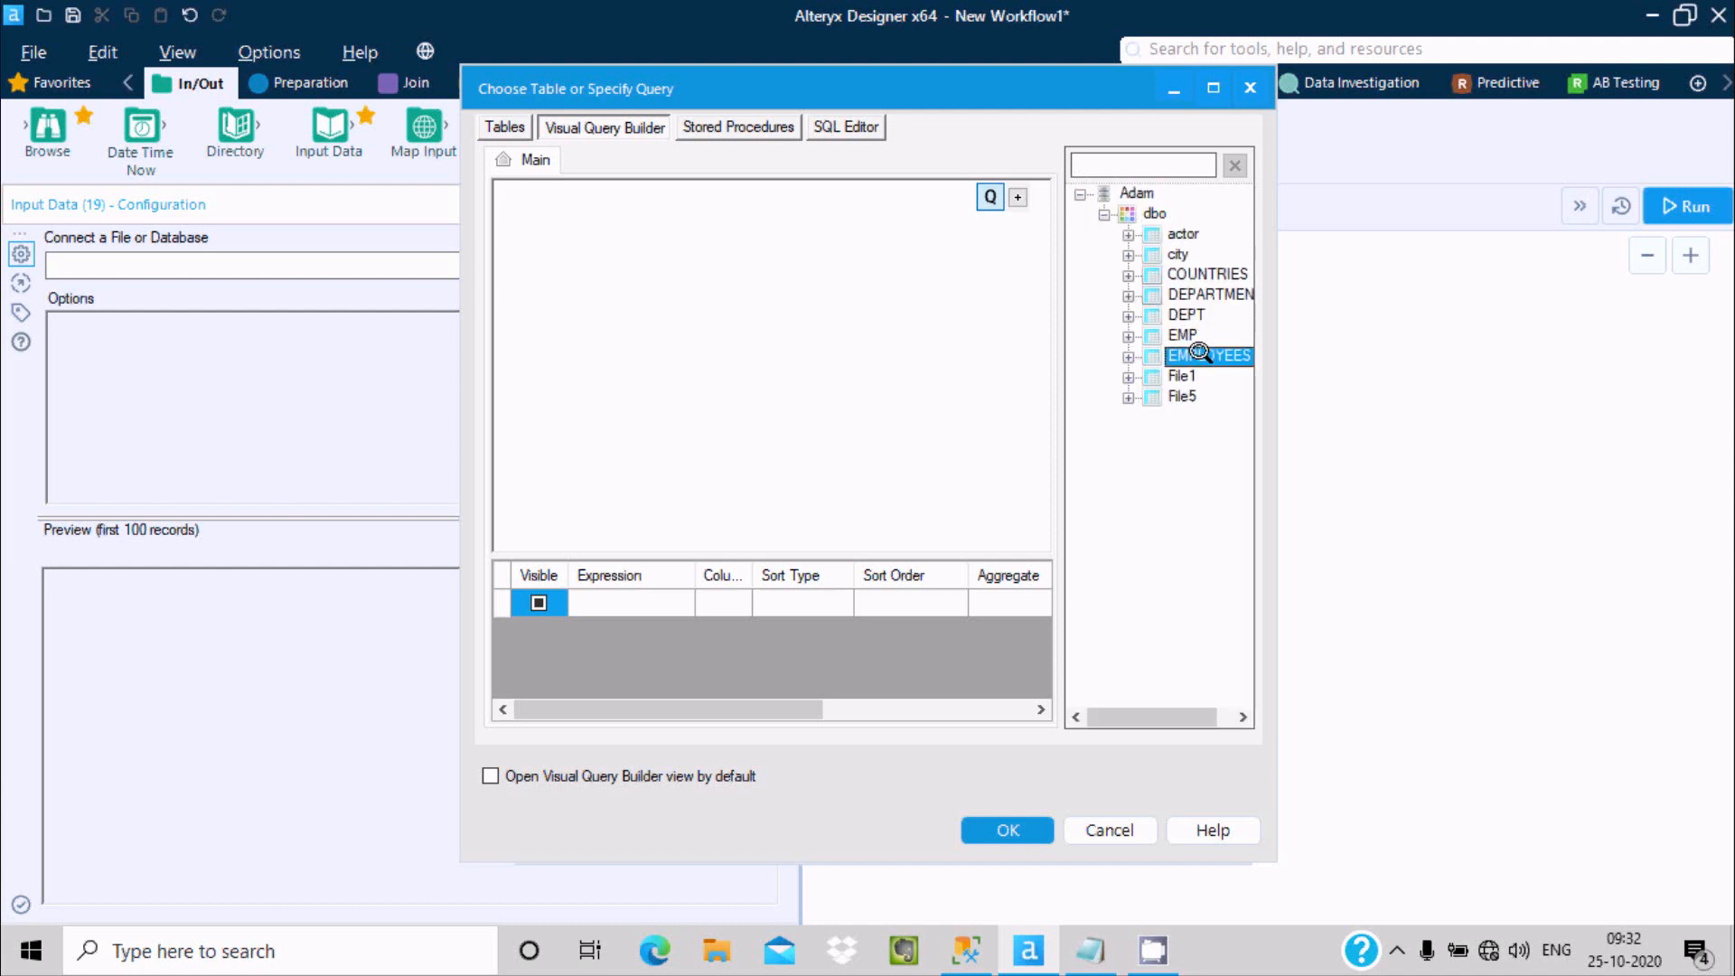
double_click(1195, 352)
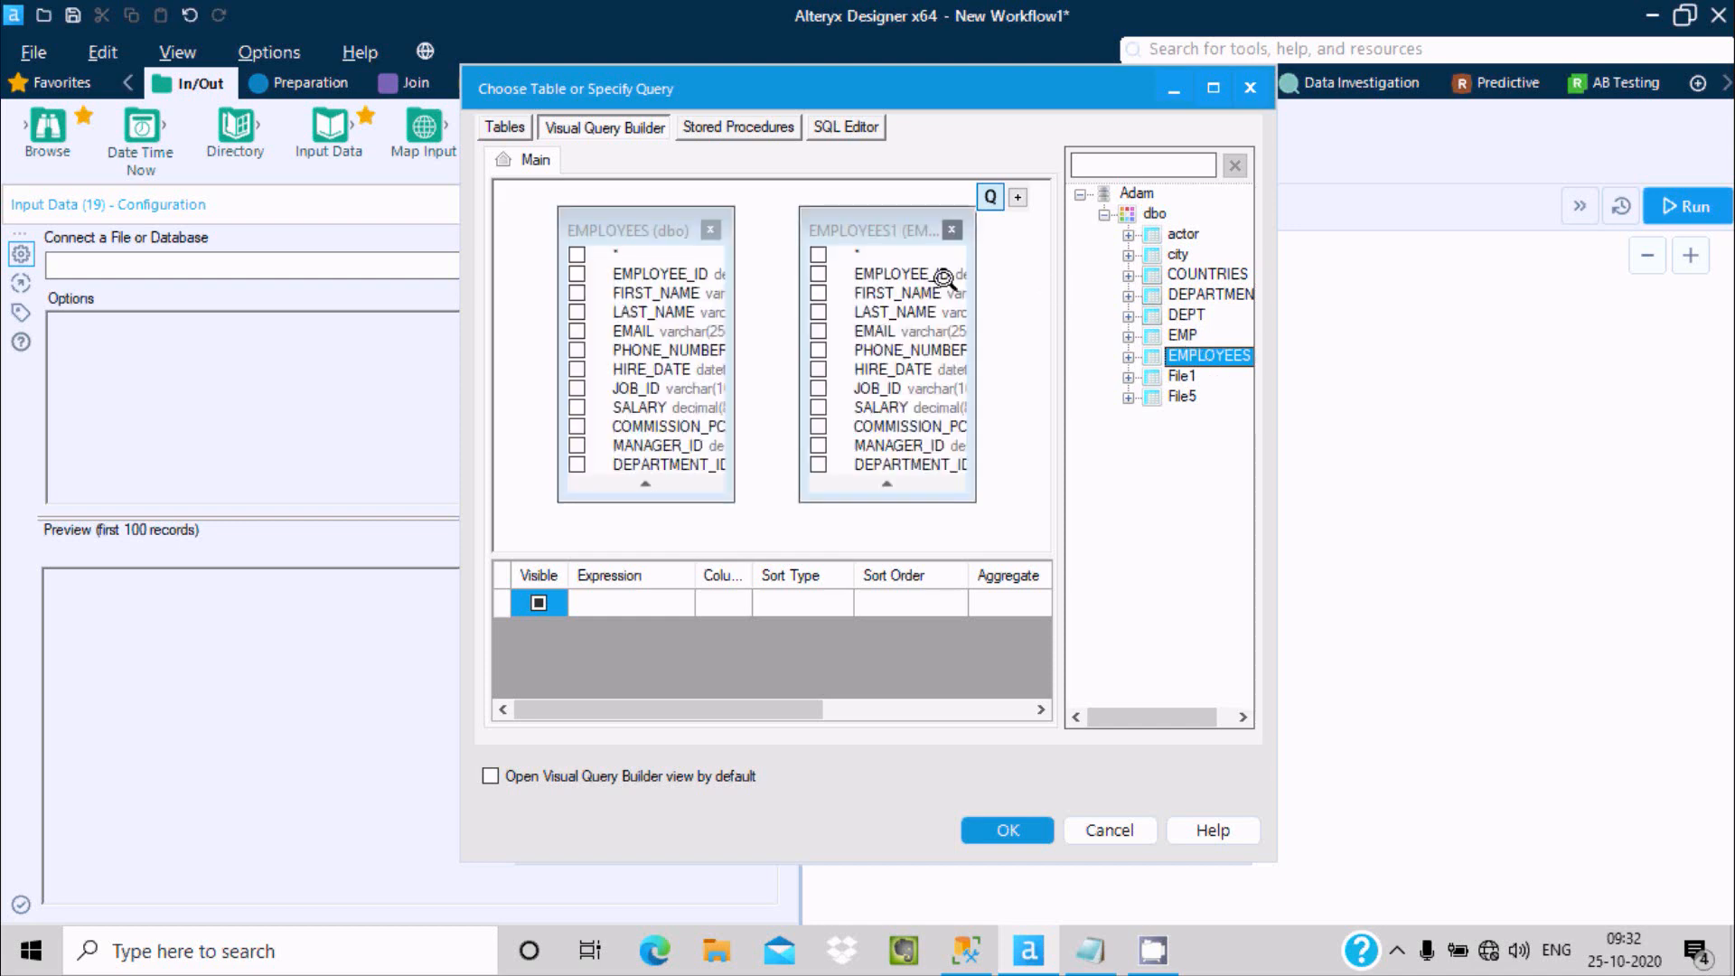
left_click(572, 252)
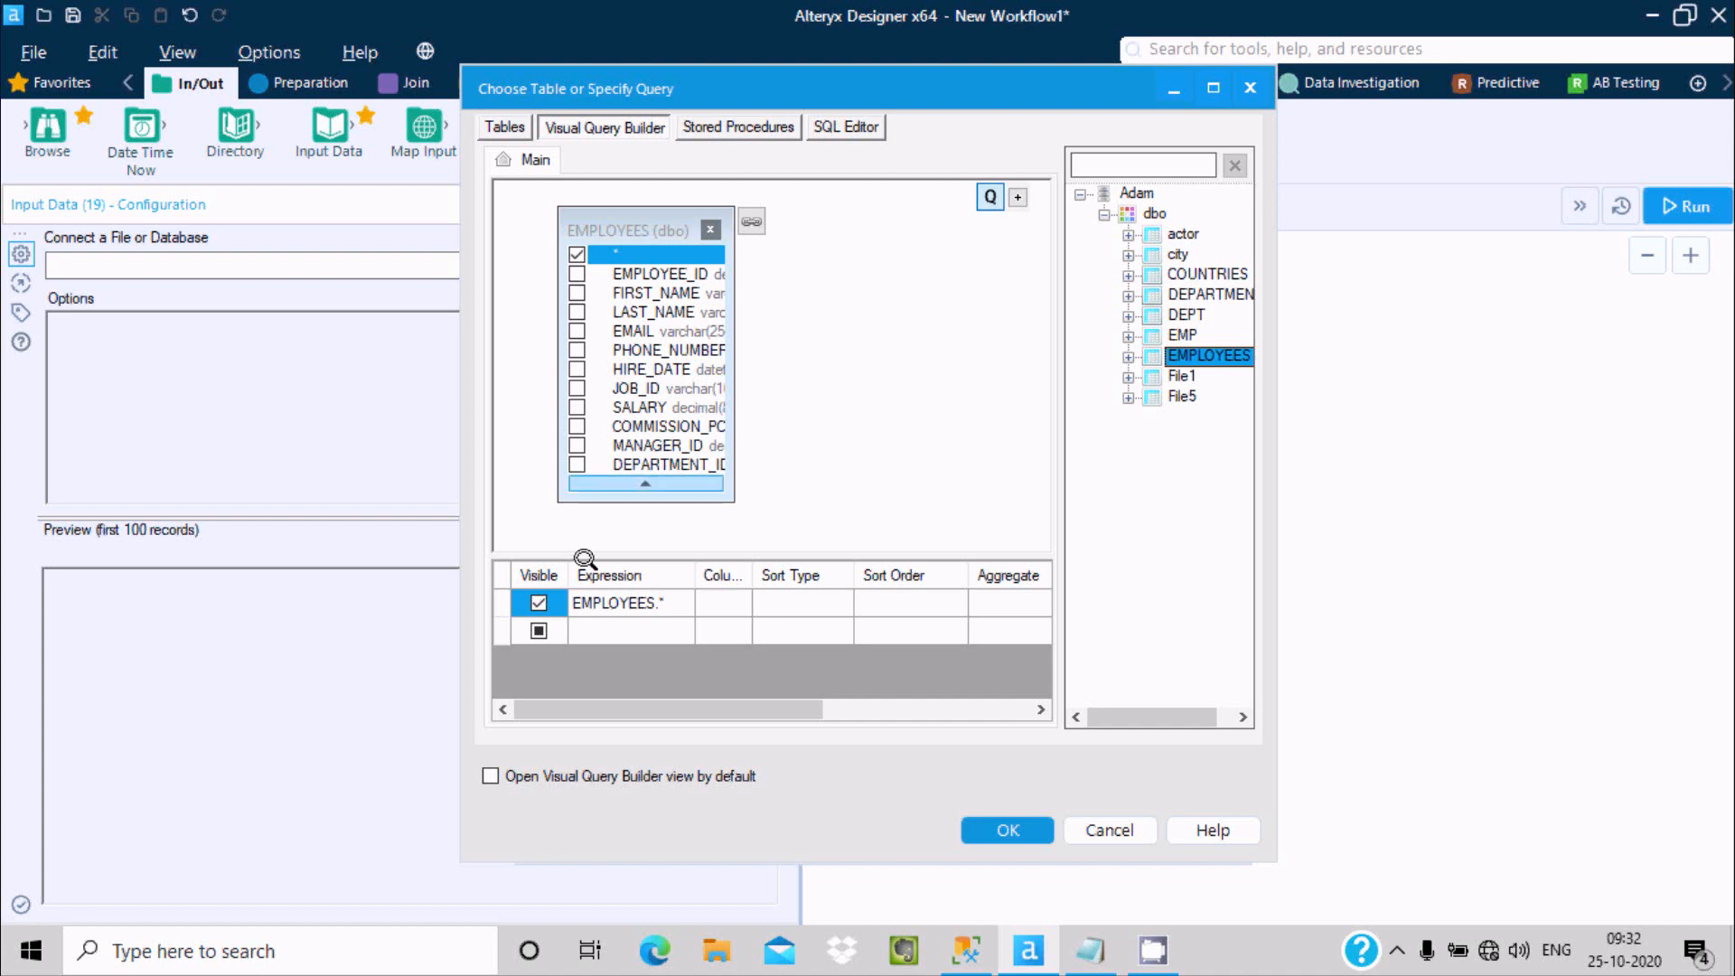
left_click(996, 827)
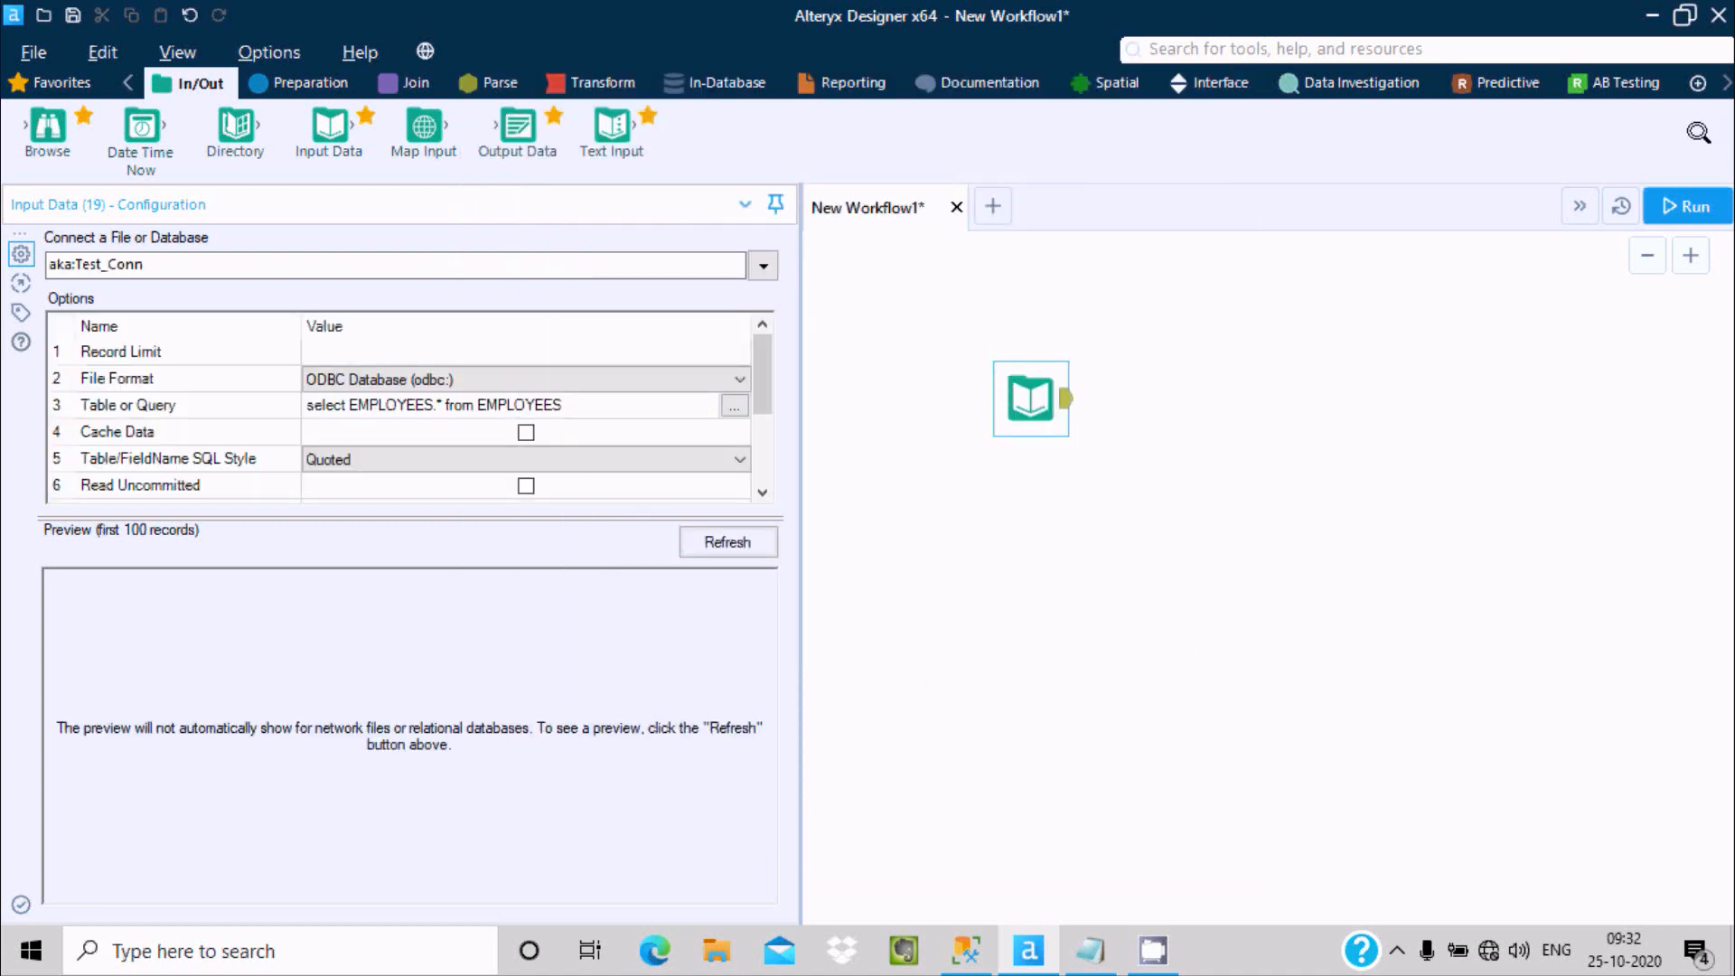
Step: Add a TS Filler tool beside the Input Data tool and connect the input's output to it
left_click(1708, 72)
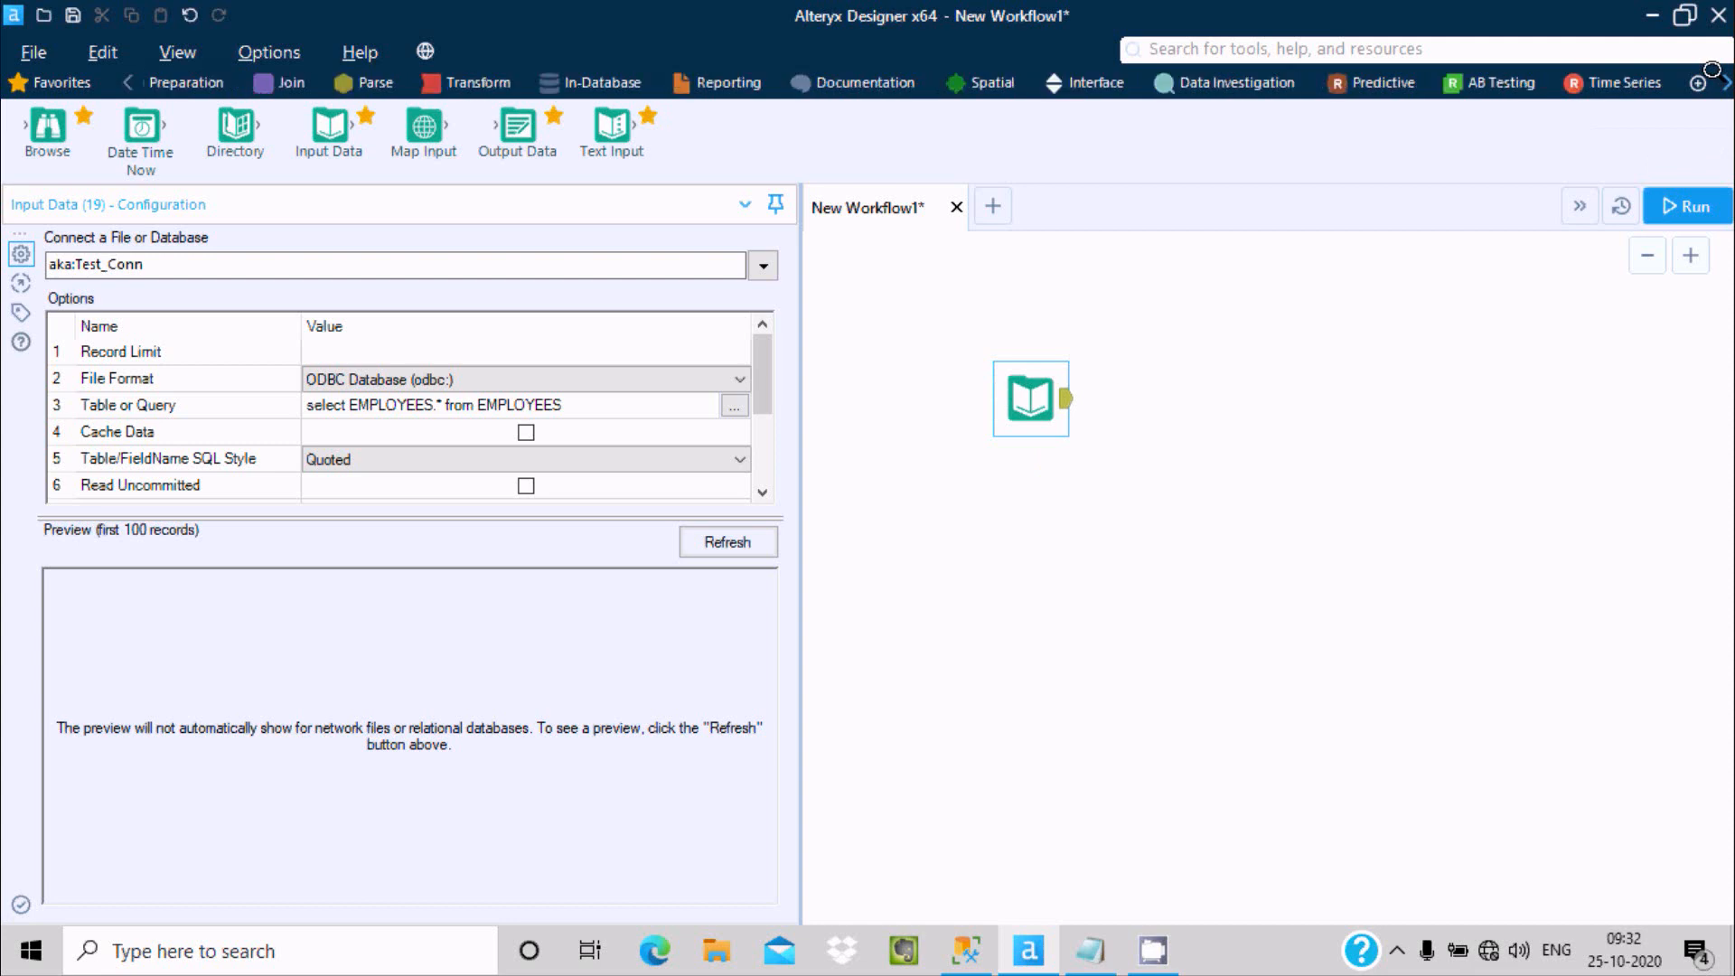
left_click(1617, 65)
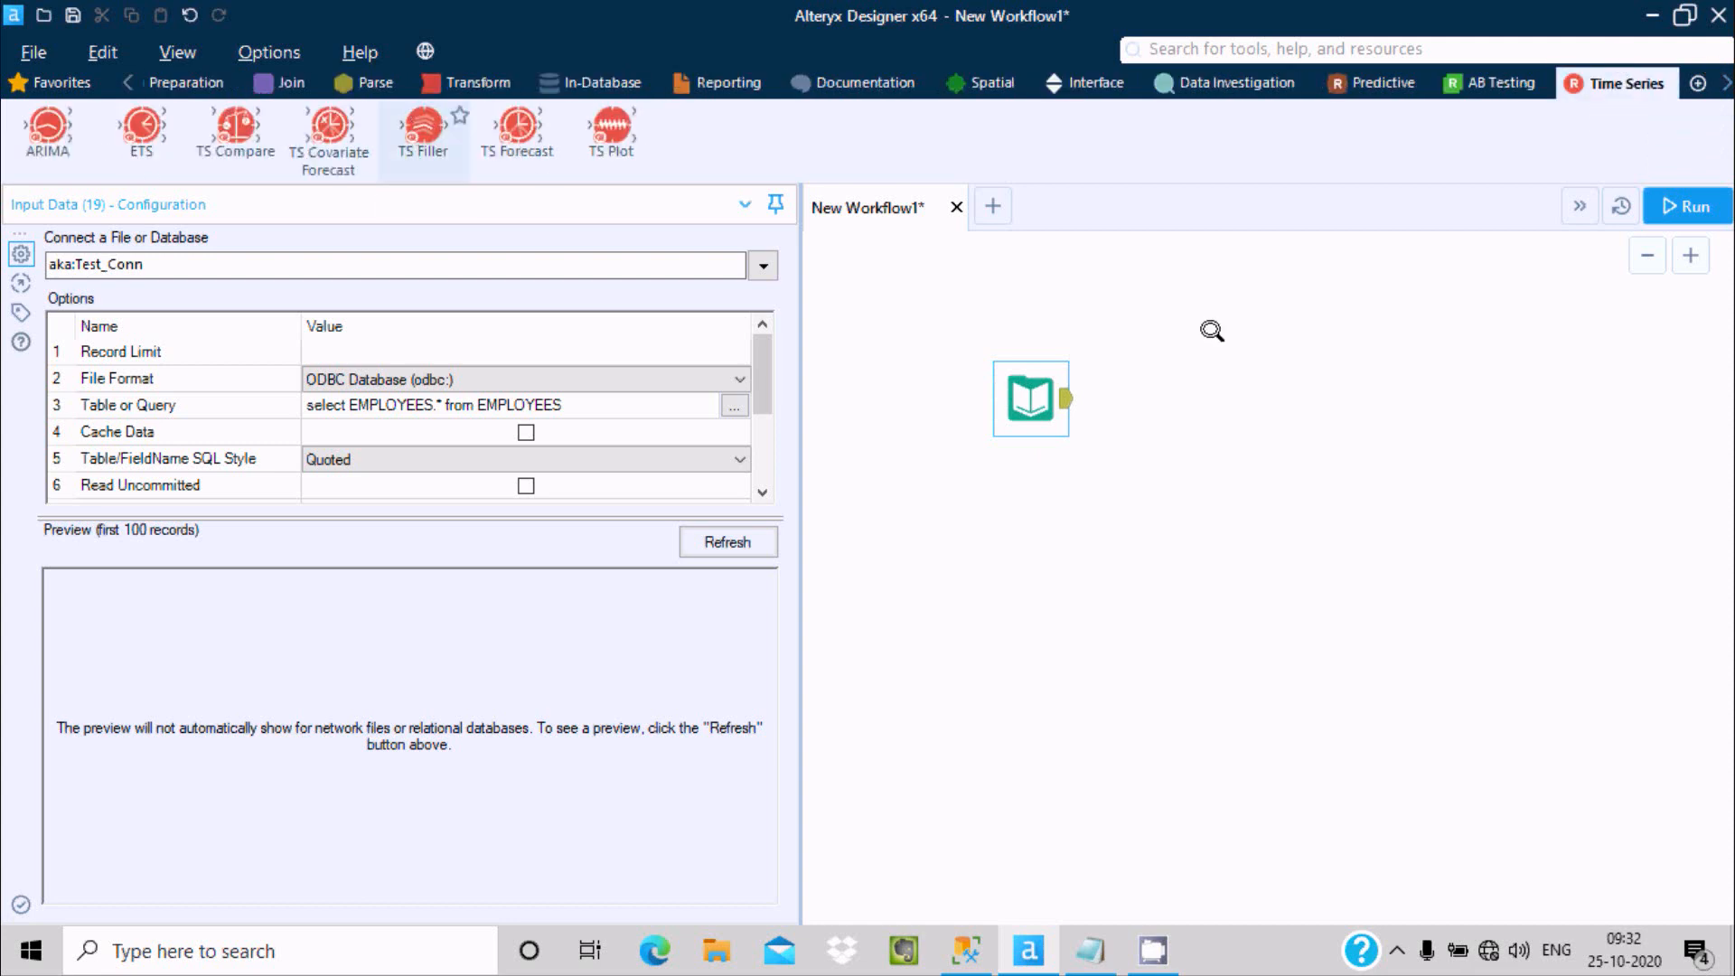
left_click_drag(1283, 393, 1286, 396)
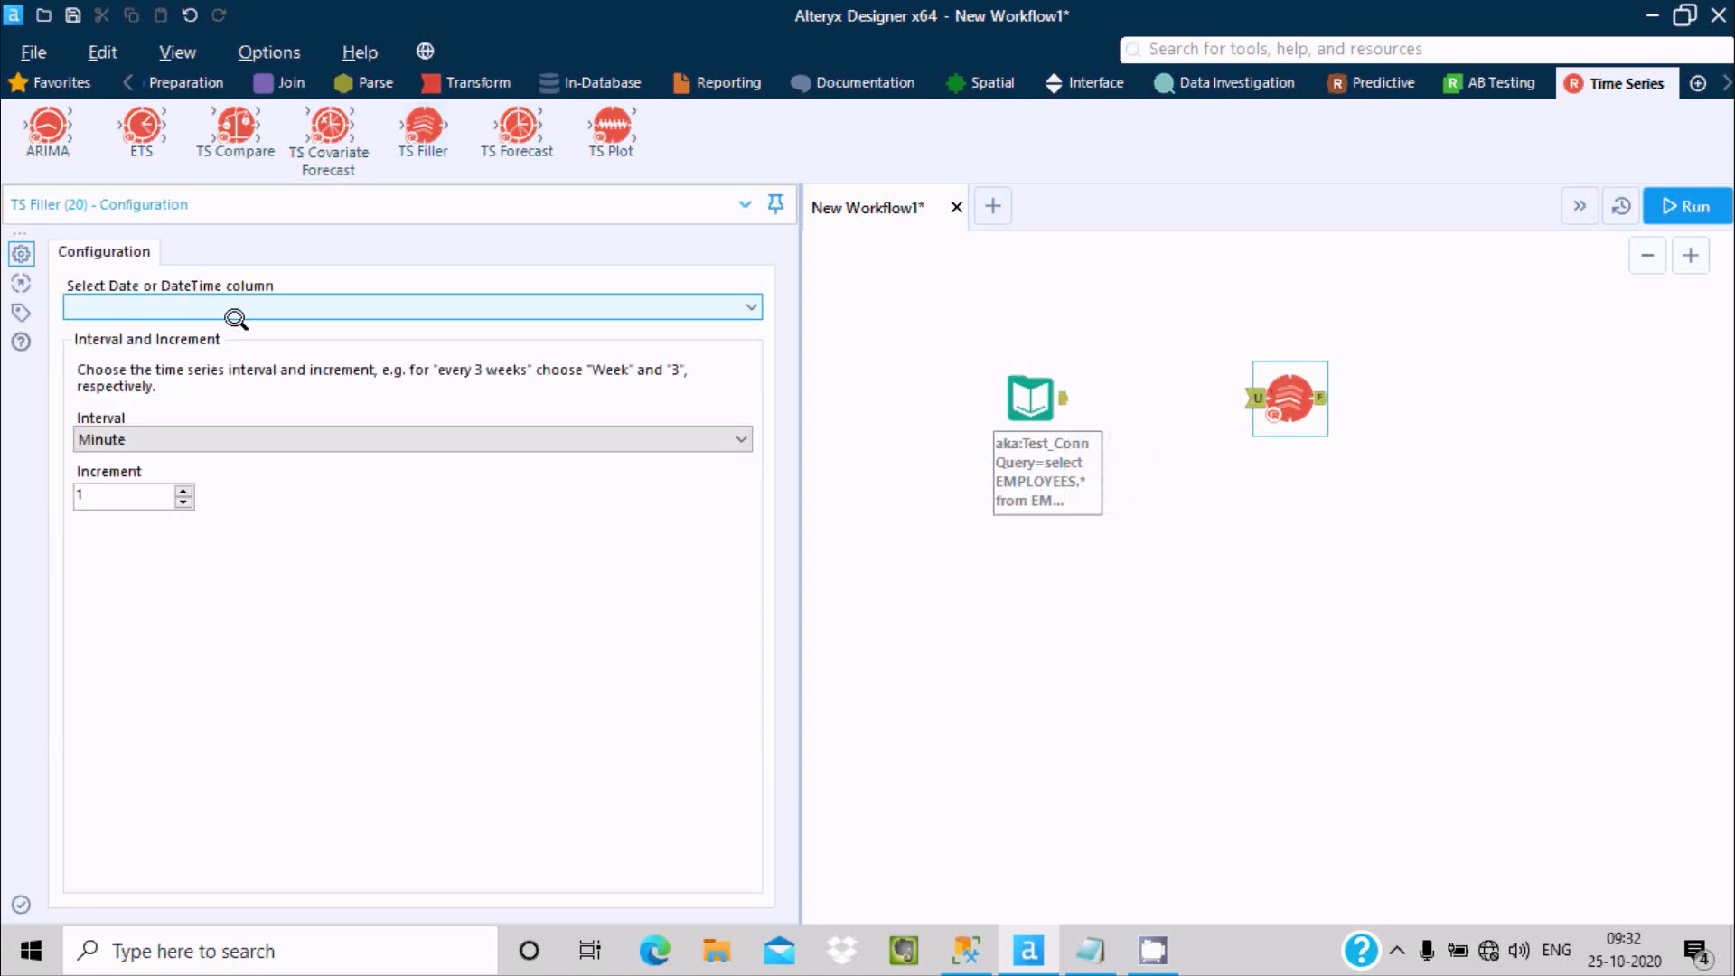
left_click_drag(1068, 398, 1256, 397)
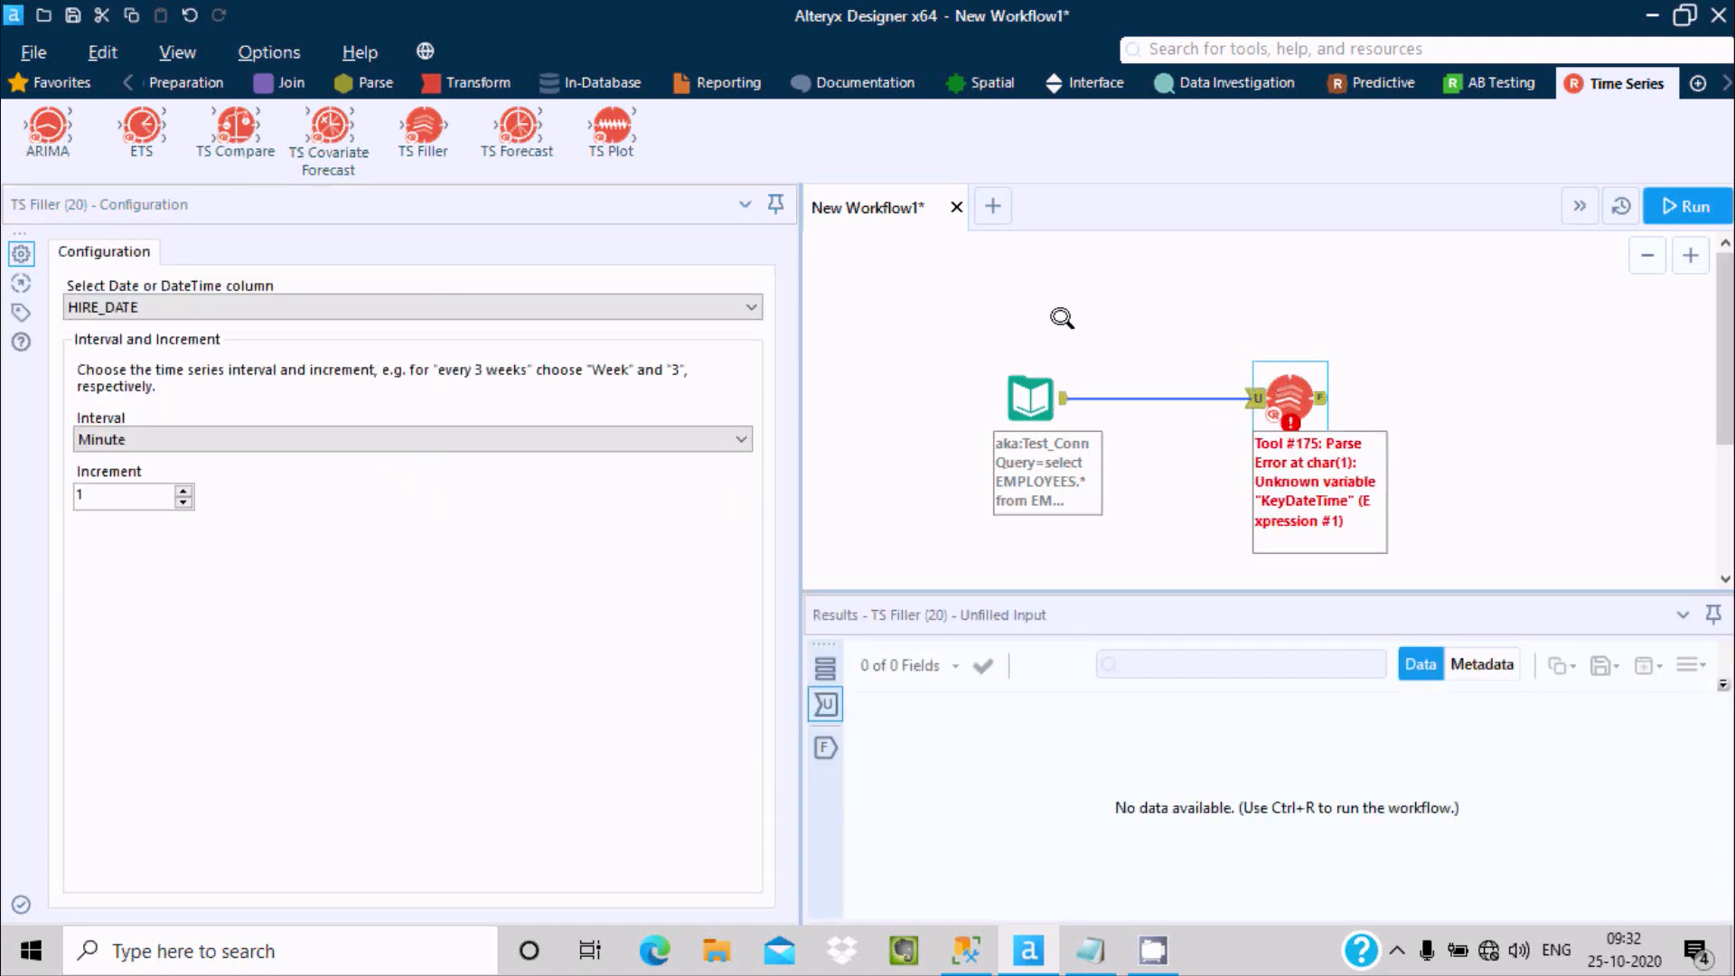
Step: Add a Browse tool after TS Filler and connect the TS Filler output to it
left_click(121, 76)
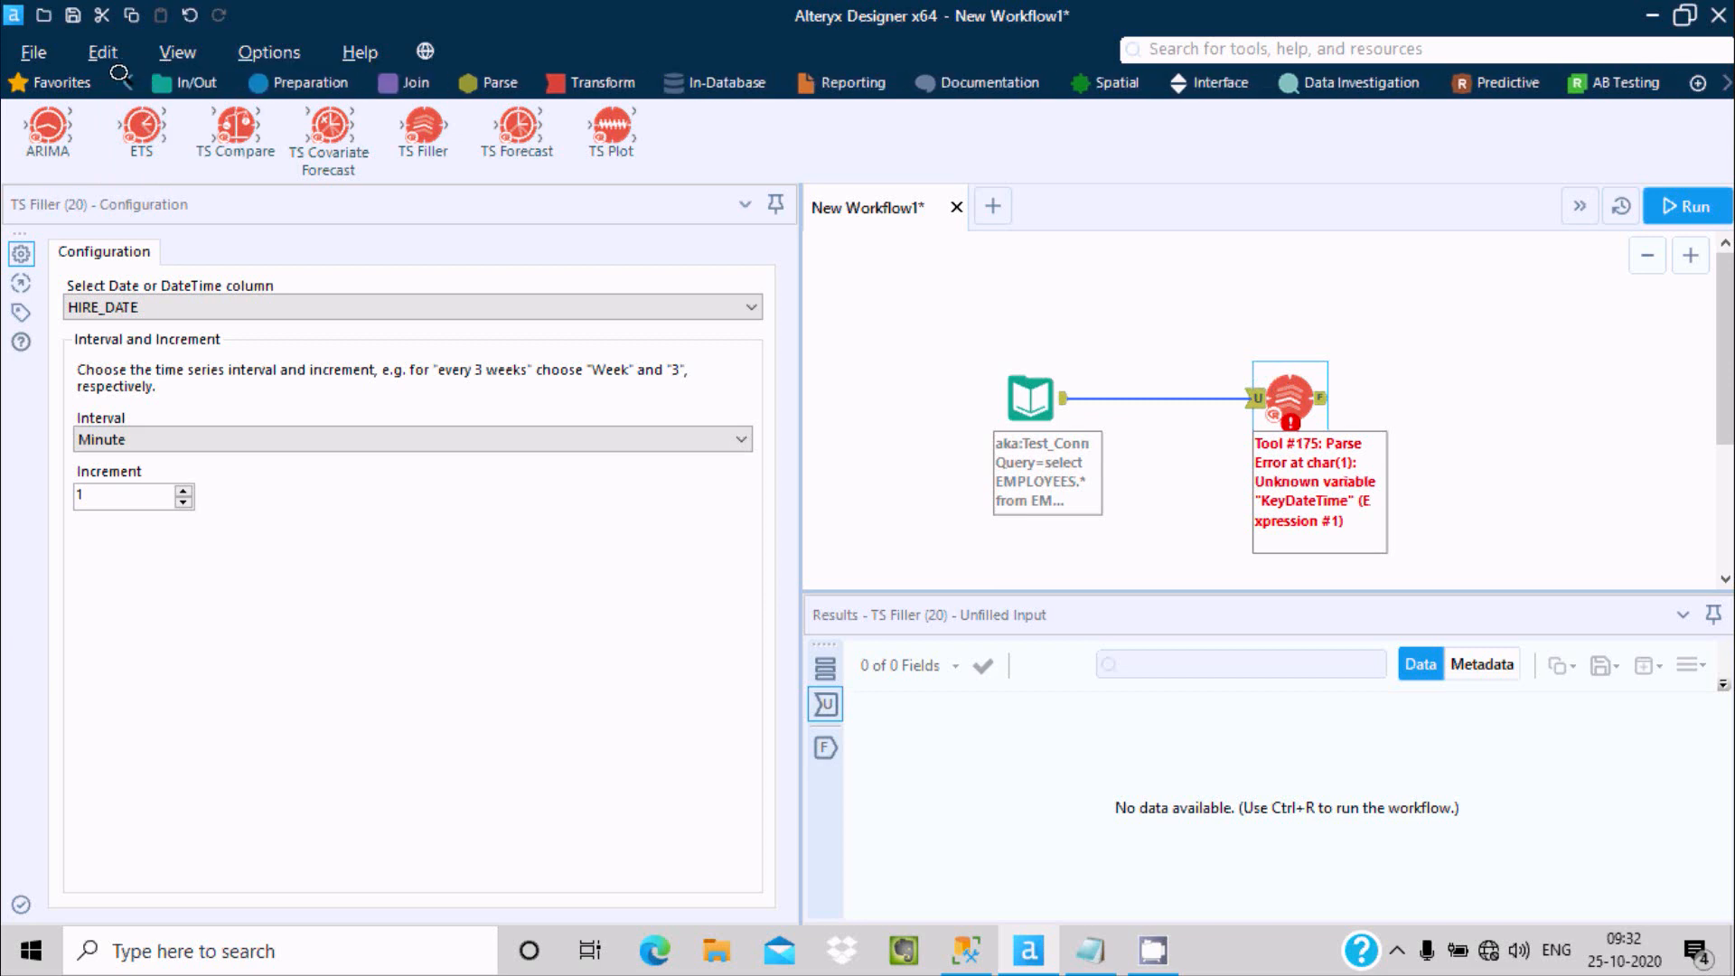
left_click(190, 82)
left_click_drag(47, 126, 1527, 395)
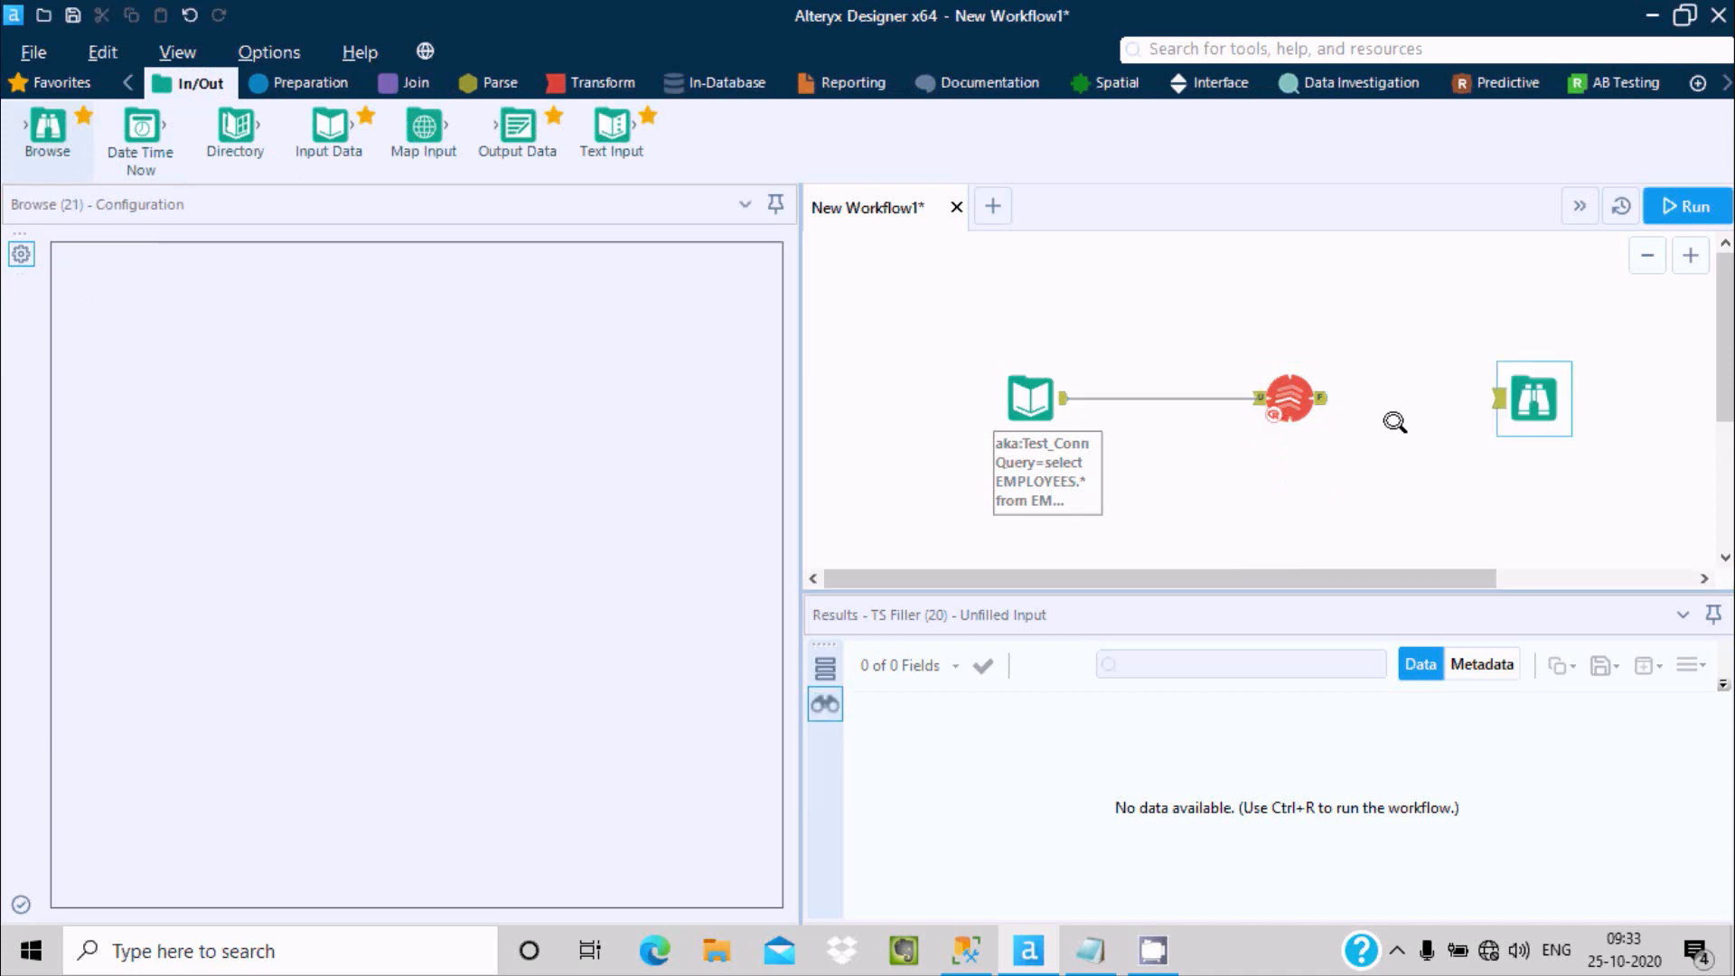
left_click_drag(1326, 398, 1516, 423)
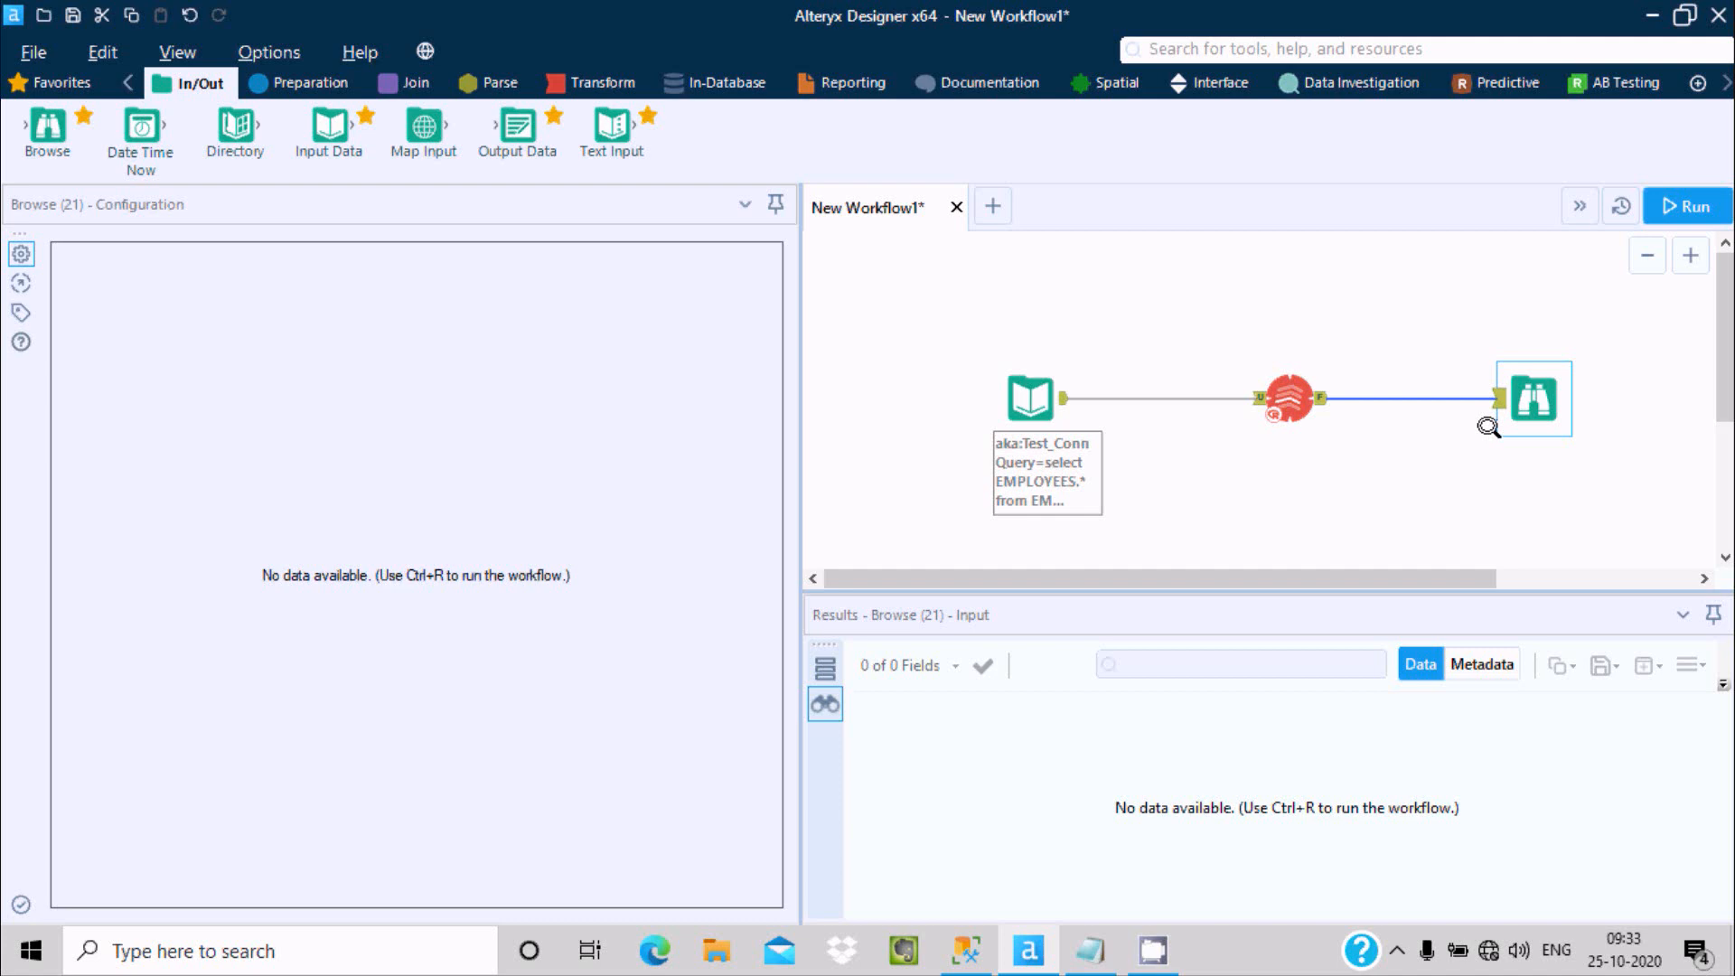
Step: Check TS Filler's HIRE_DATE column choice against the EMPLOYEES data in SQL Server Management Studio, and run the workflow in Alteryx Designer
left_click(1272, 394)
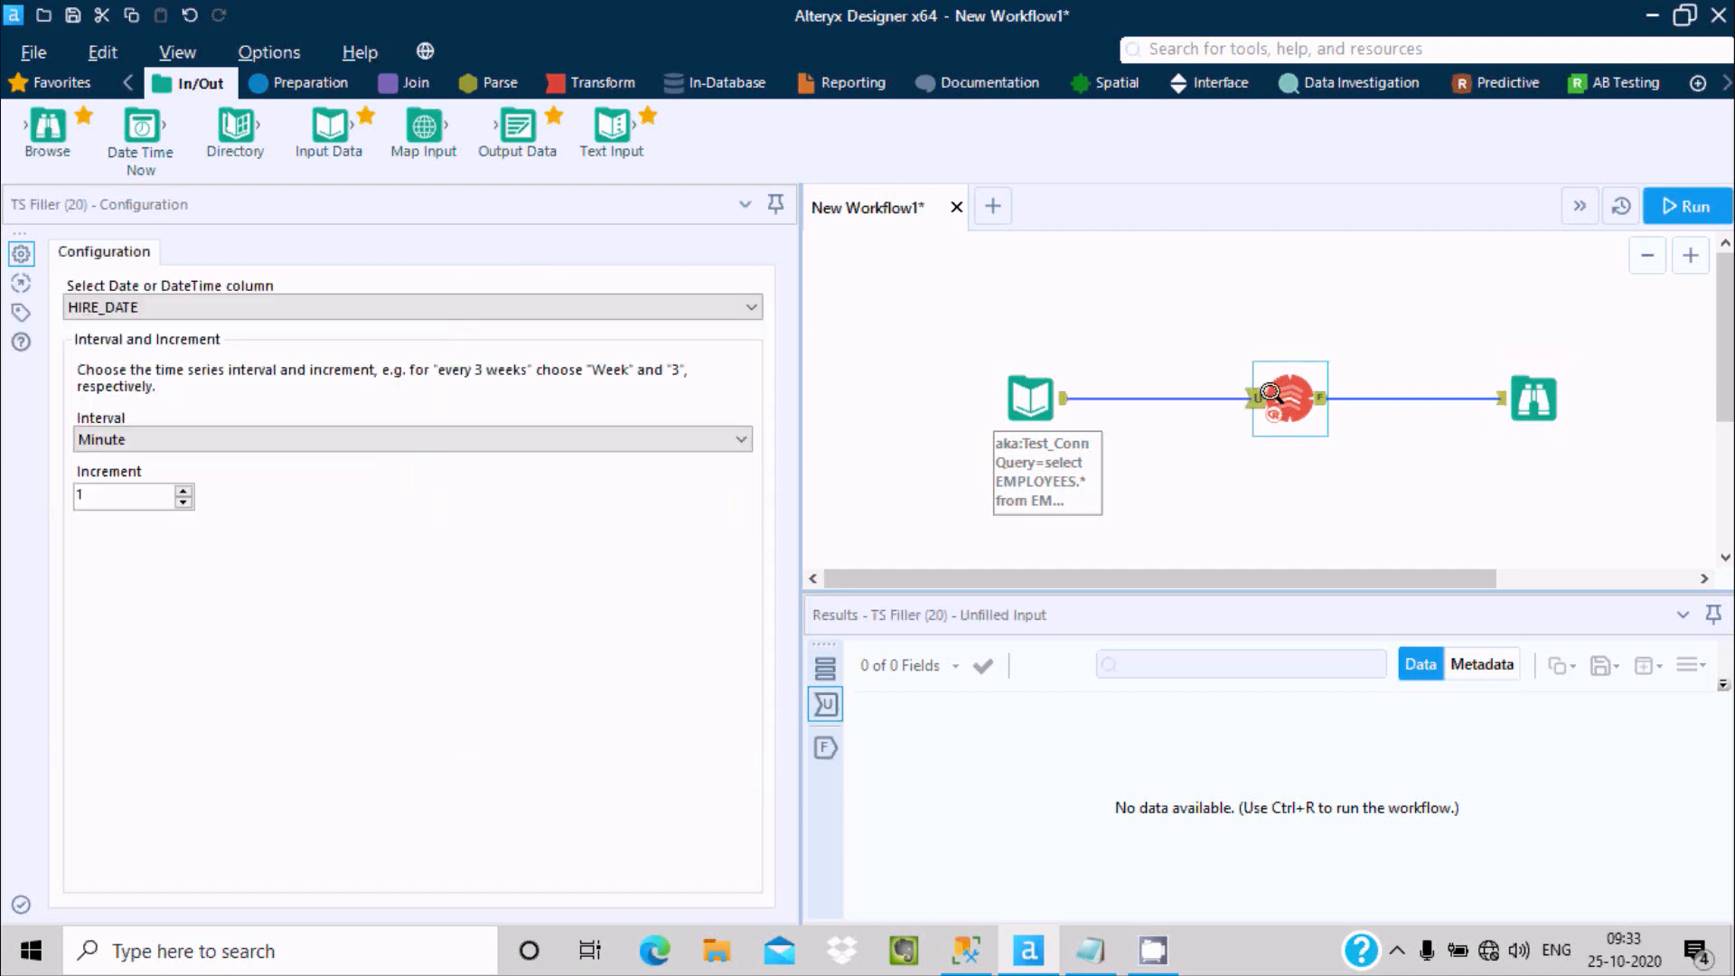
left_click(113, 307)
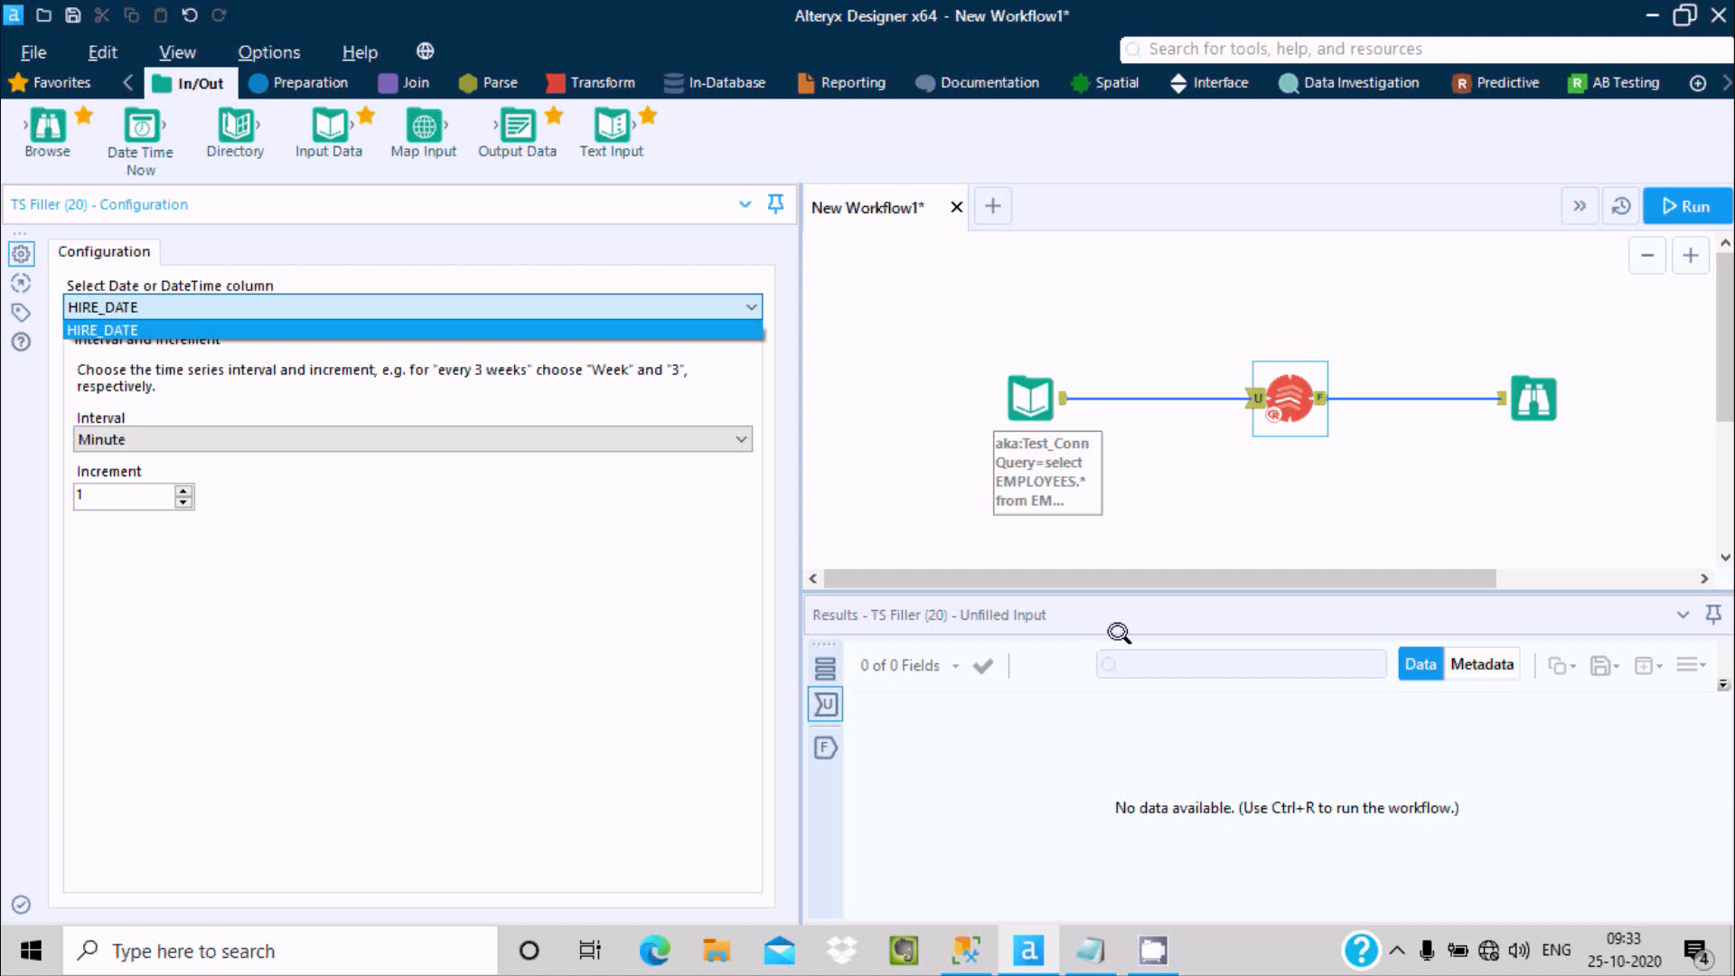
left_click(960, 948)
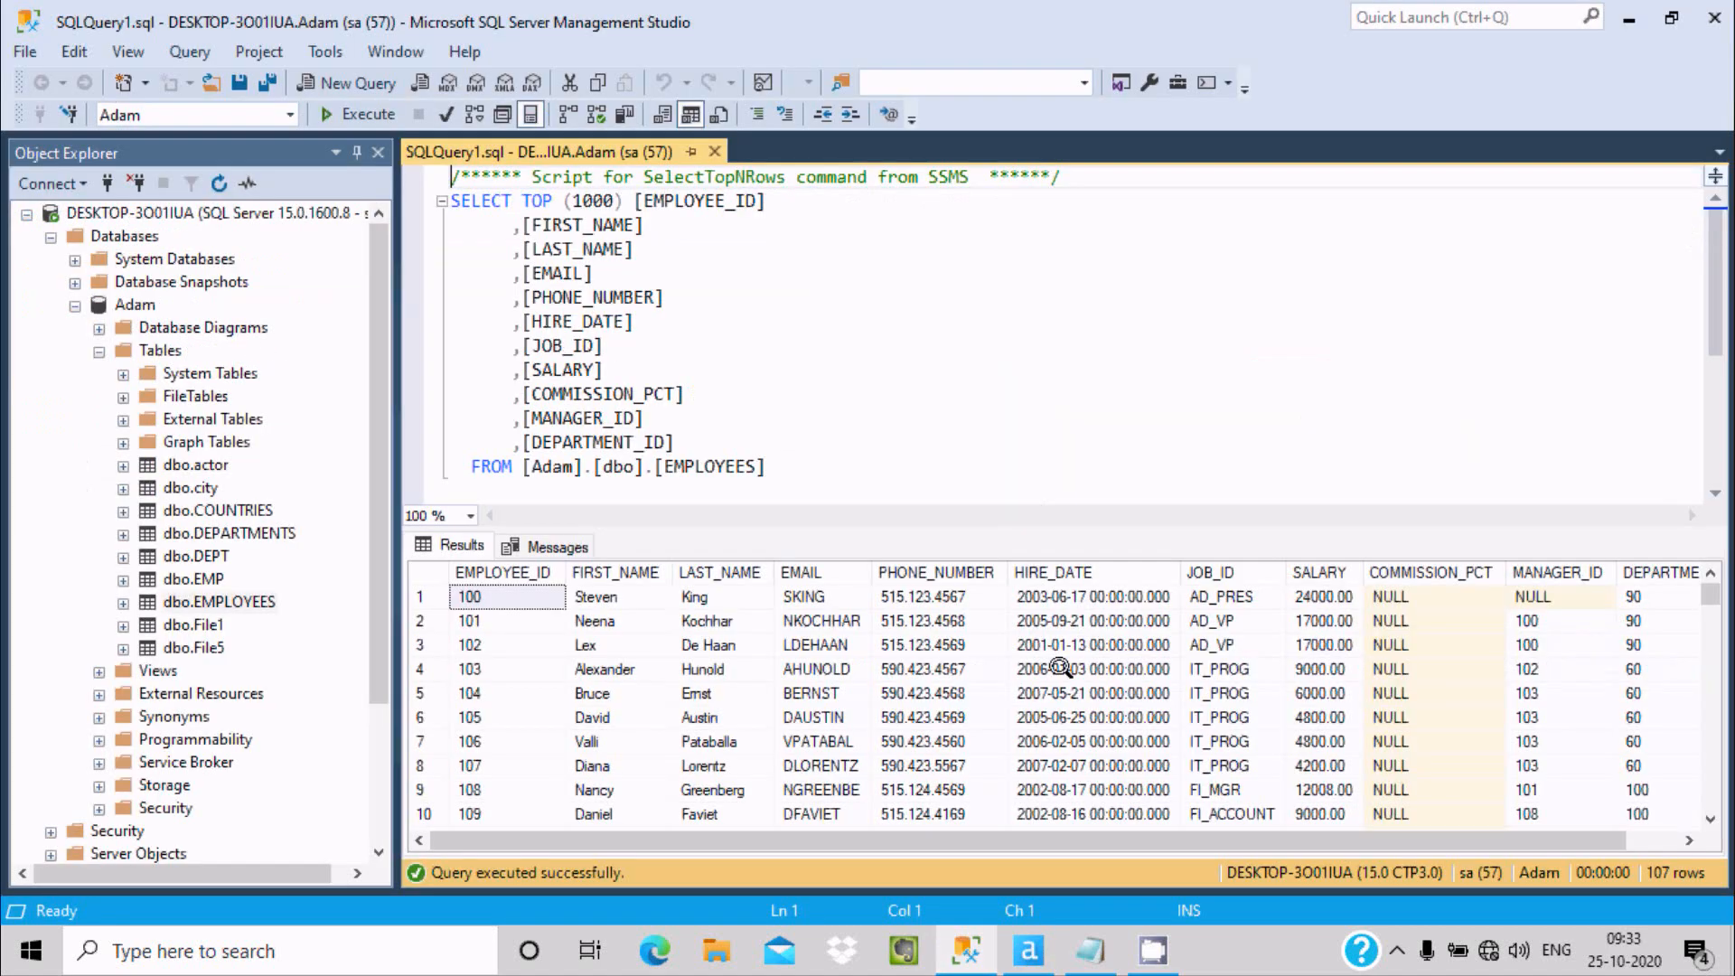
left_click(1028, 949)
left_click(1686, 206)
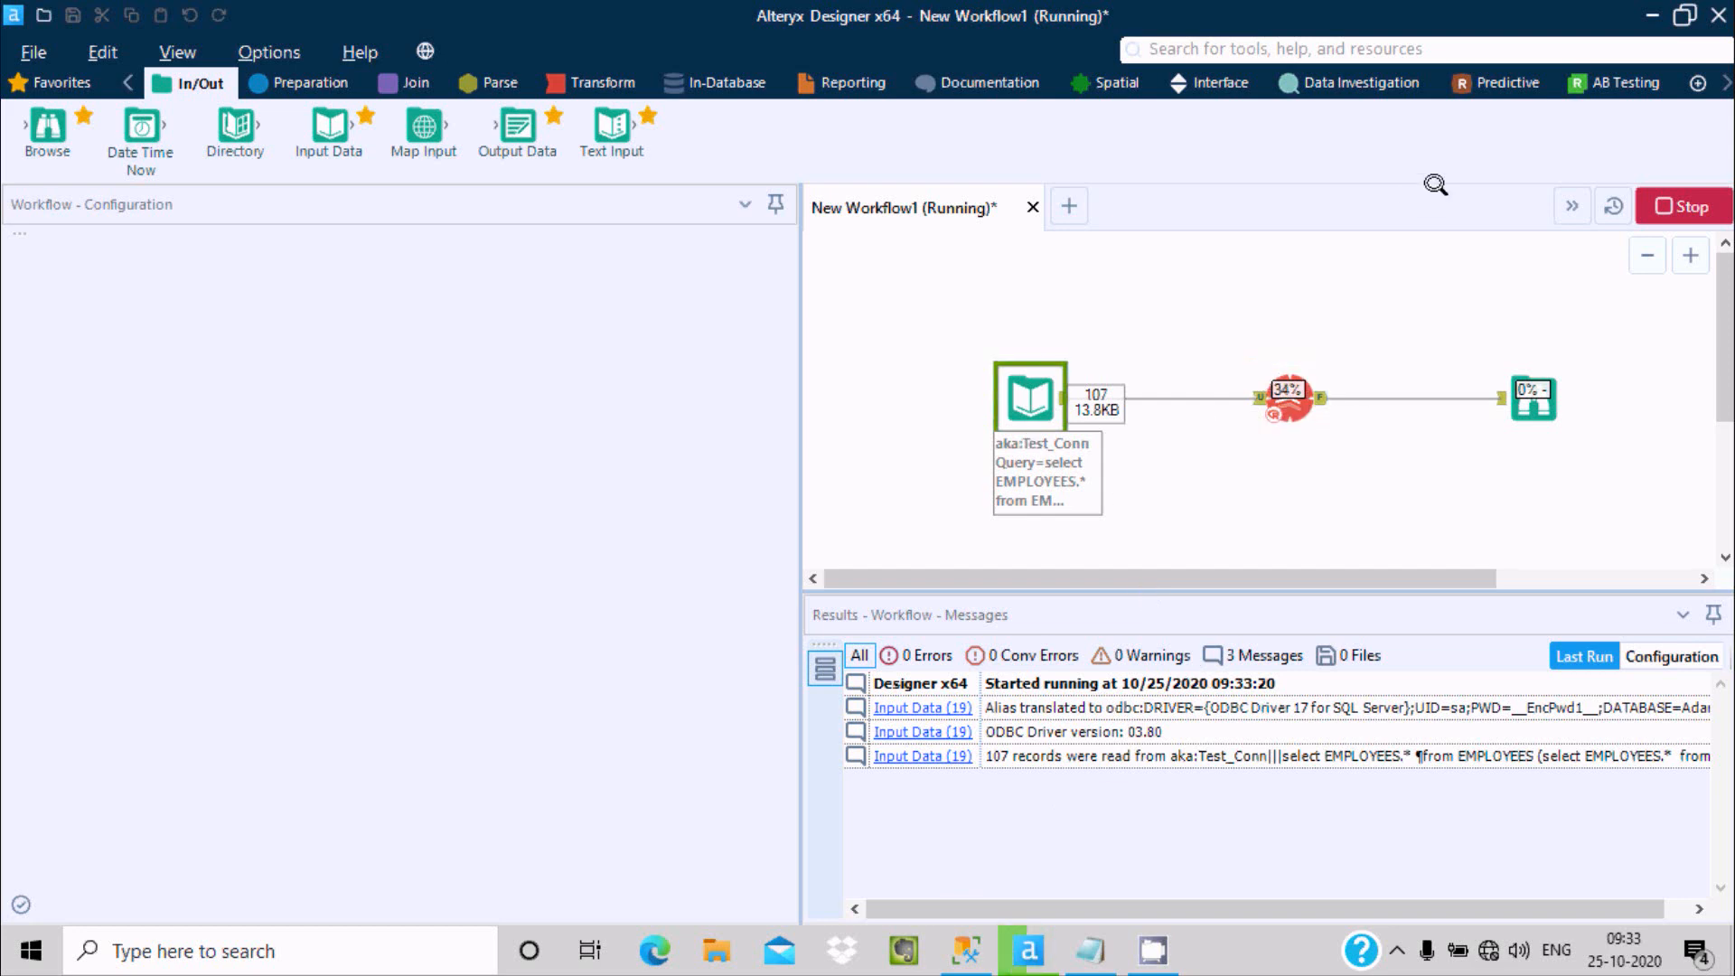
left_click(1354, 80)
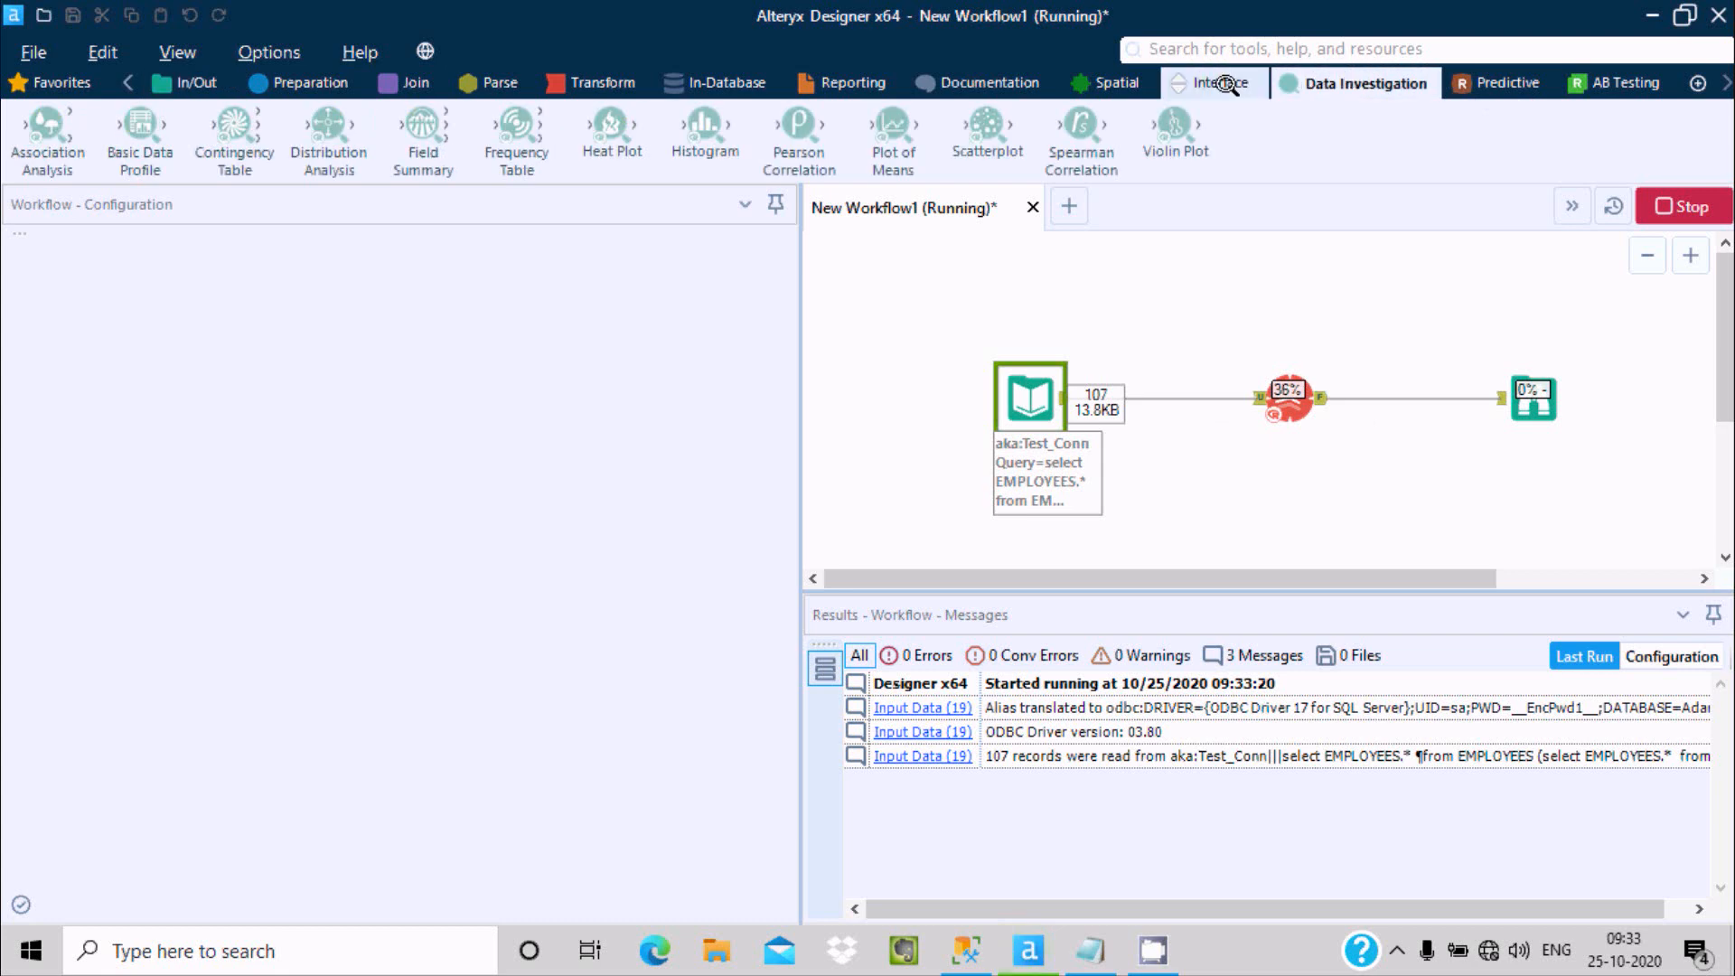
left_click(1115, 82)
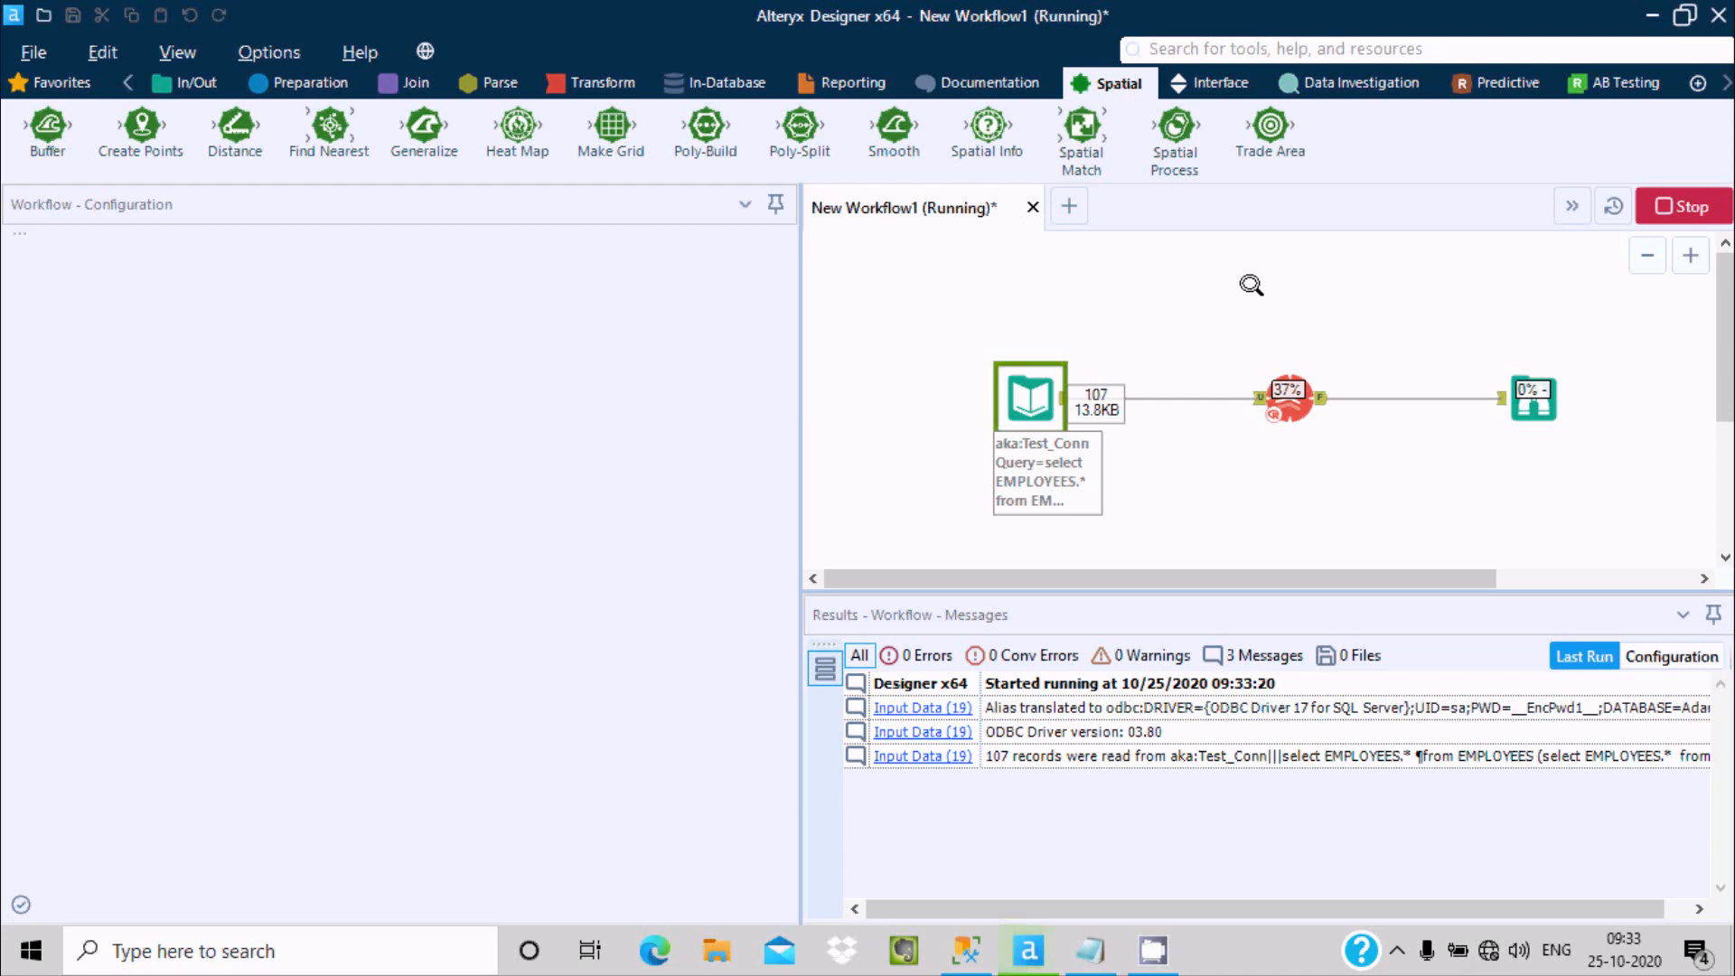
left_click(500, 83)
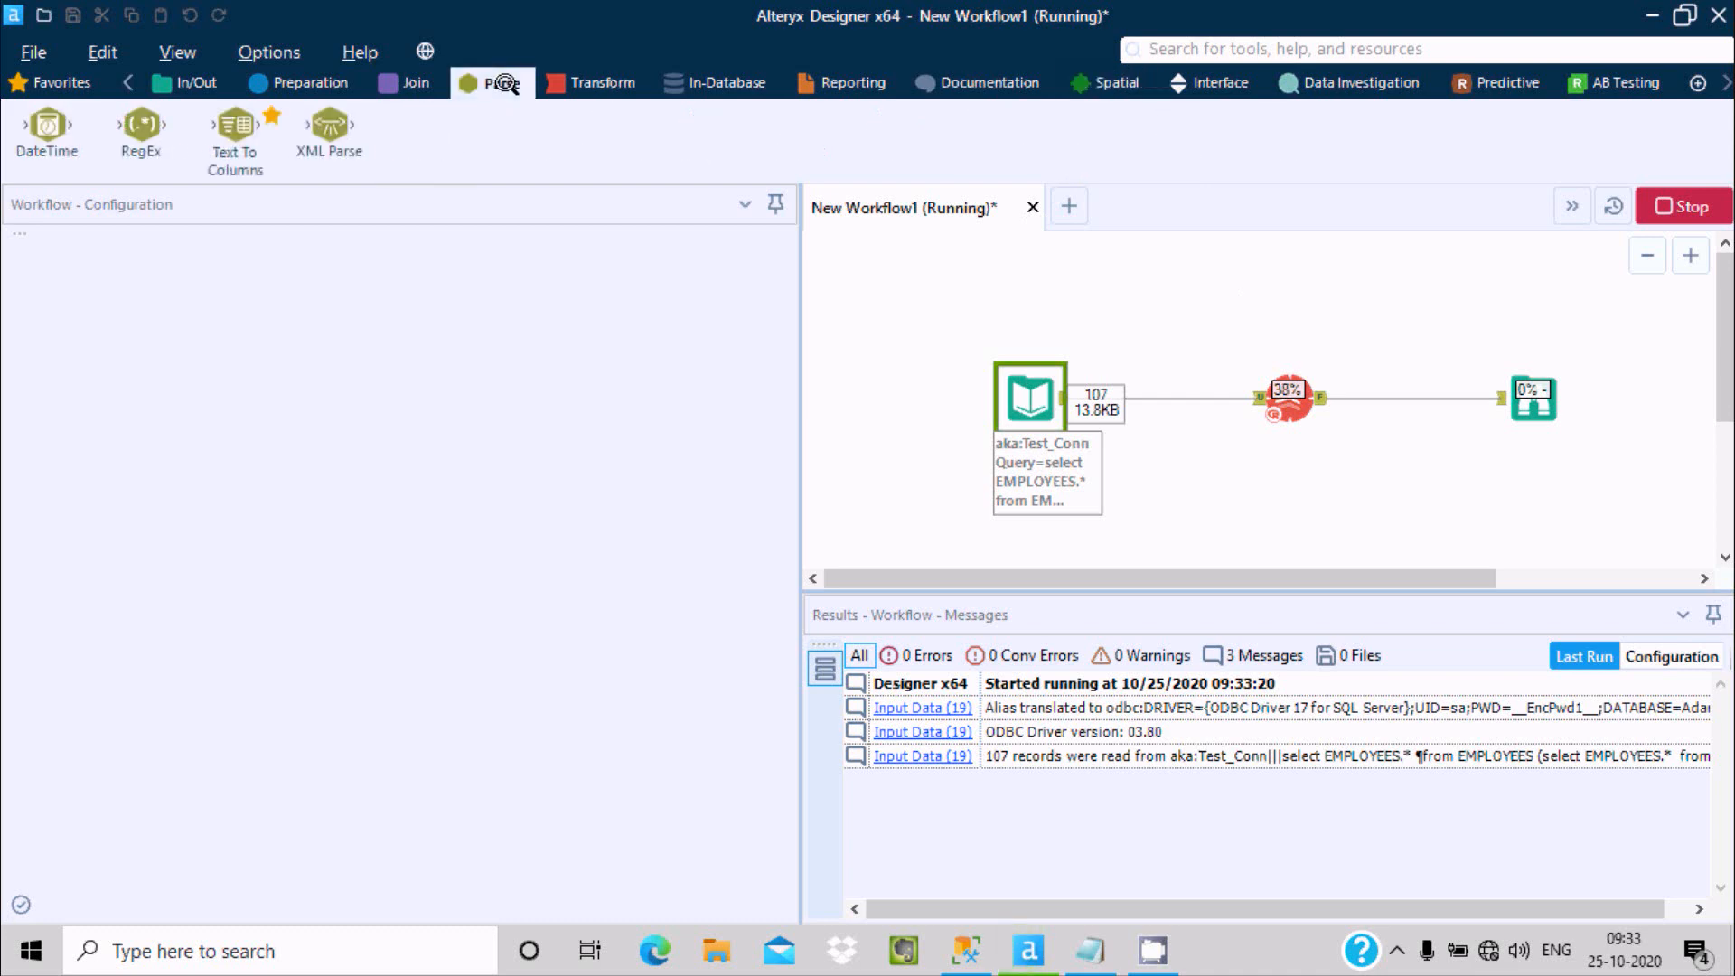
left_click(406, 82)
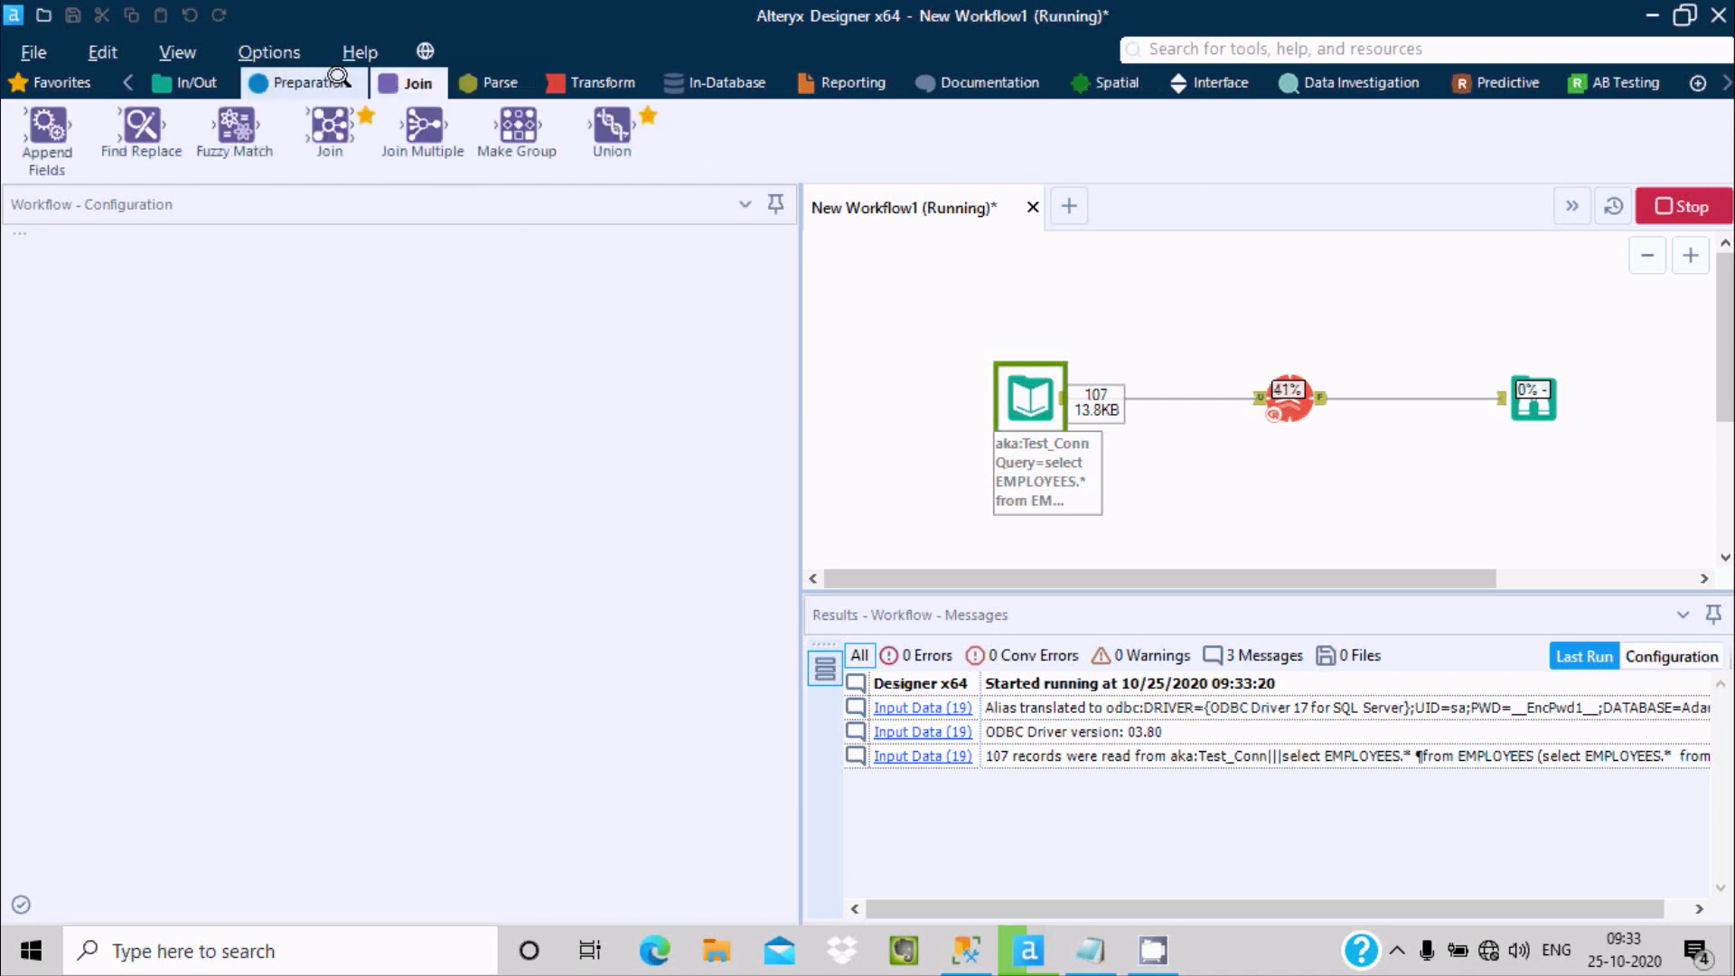
left_click(307, 82)
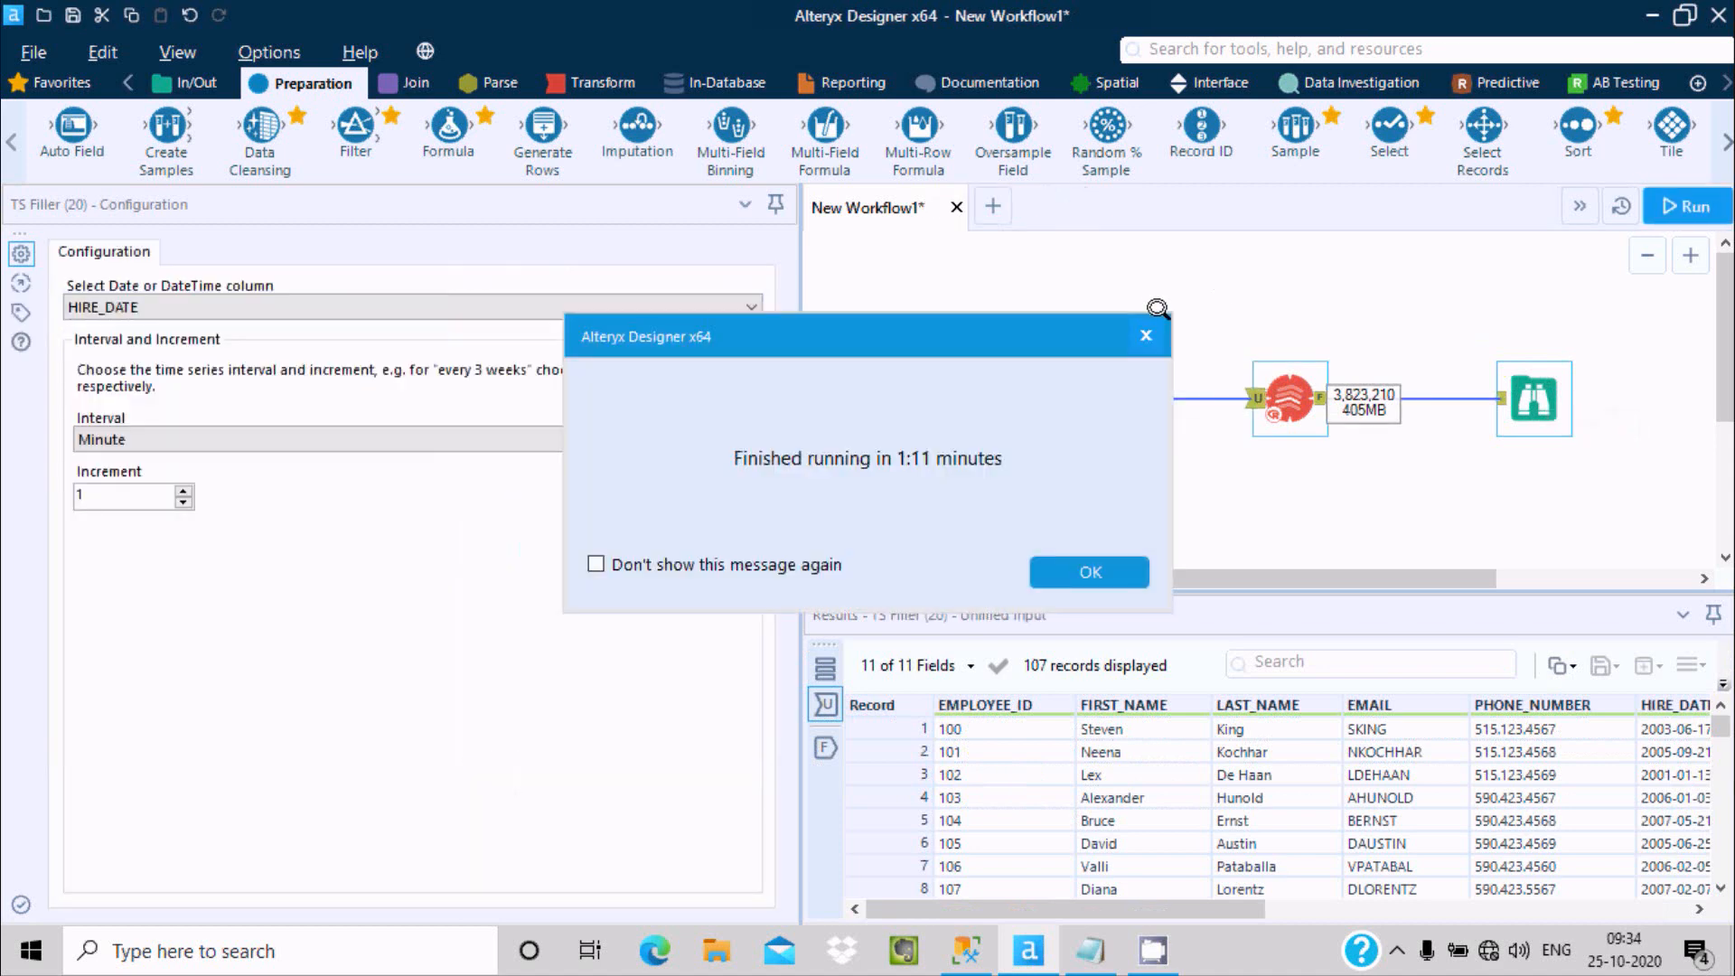
Step: Dismiss the run completion notice and examine the filled time series records in the Browse tool
left_click(1076, 571)
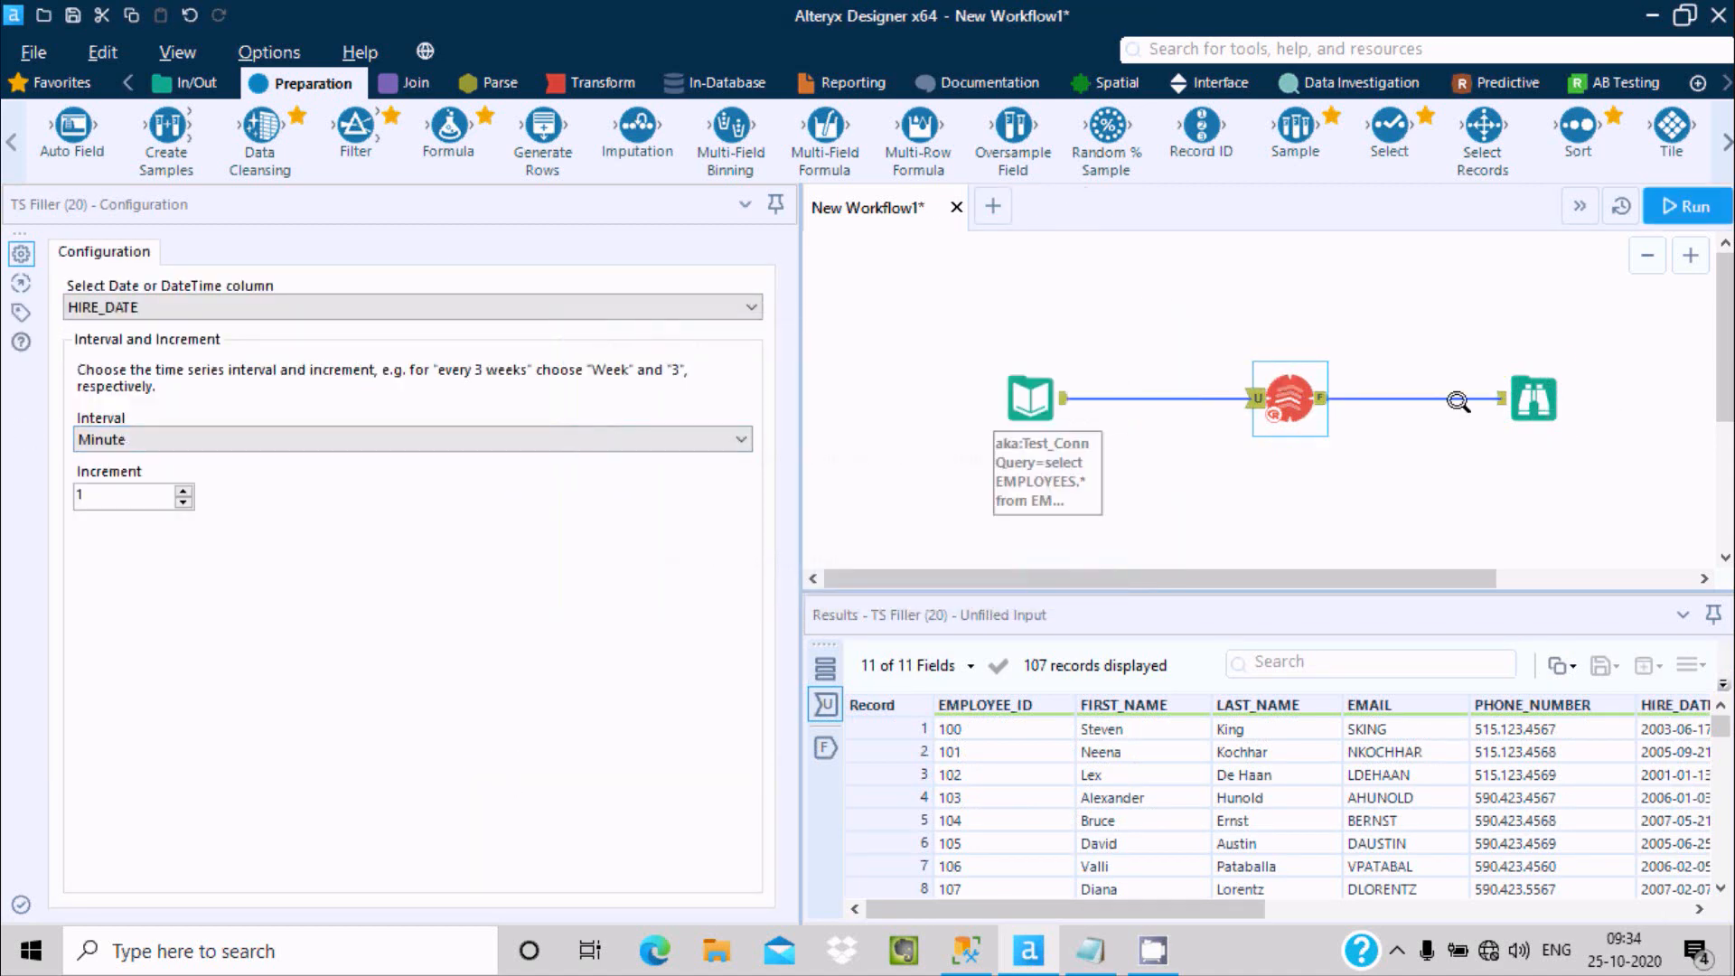
left_click(1527, 388)
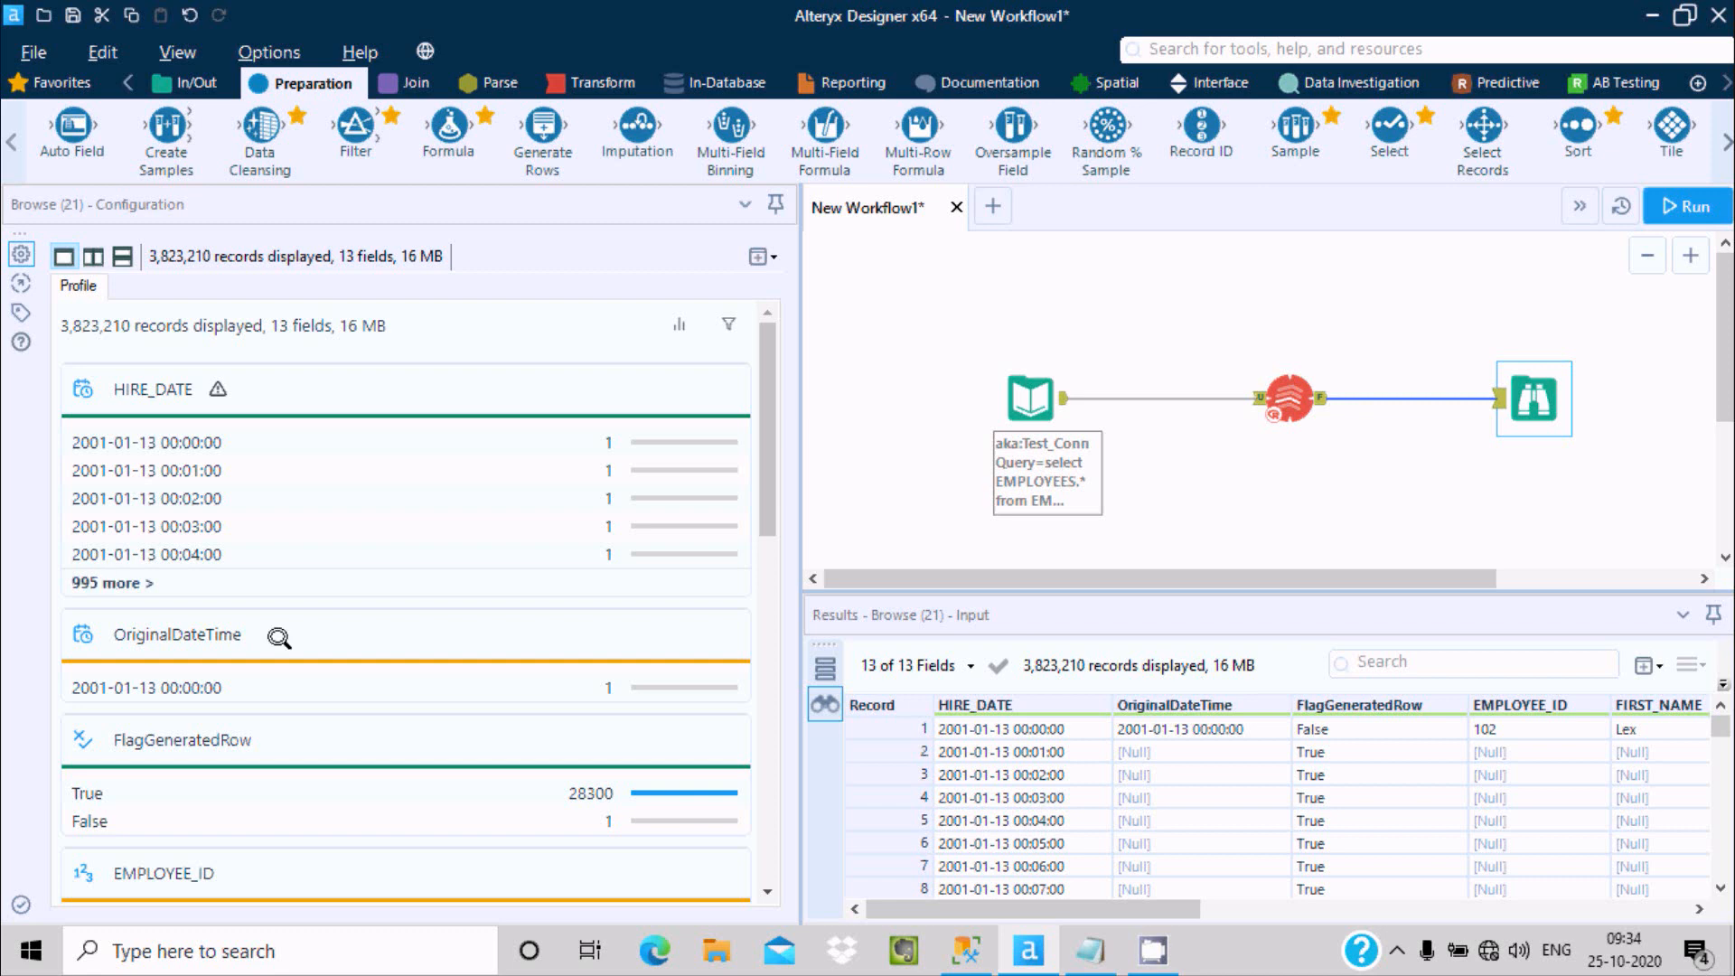
Step: Examine the HIRE_DATE, OriginalDateTime and FlagGeneratedRow profiles of the filled data in the Browse tool
left_click(764, 390)
left_click_drag(764, 390, 764, 431)
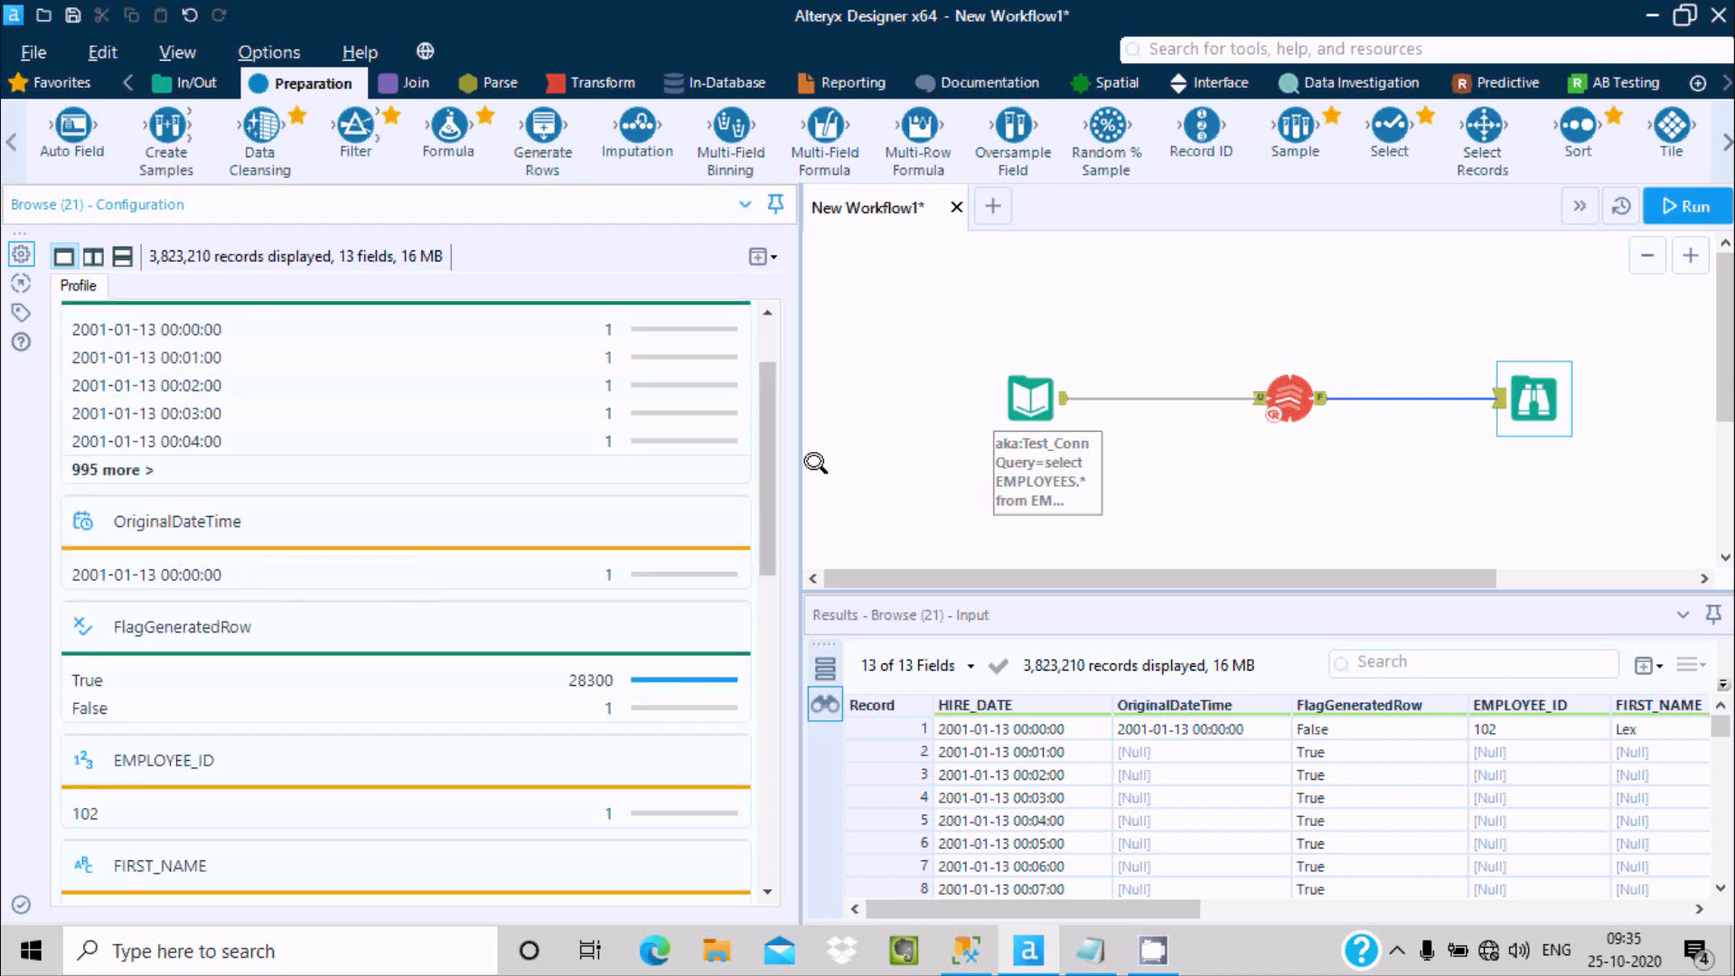
left_click_drag(762, 434, 761, 398)
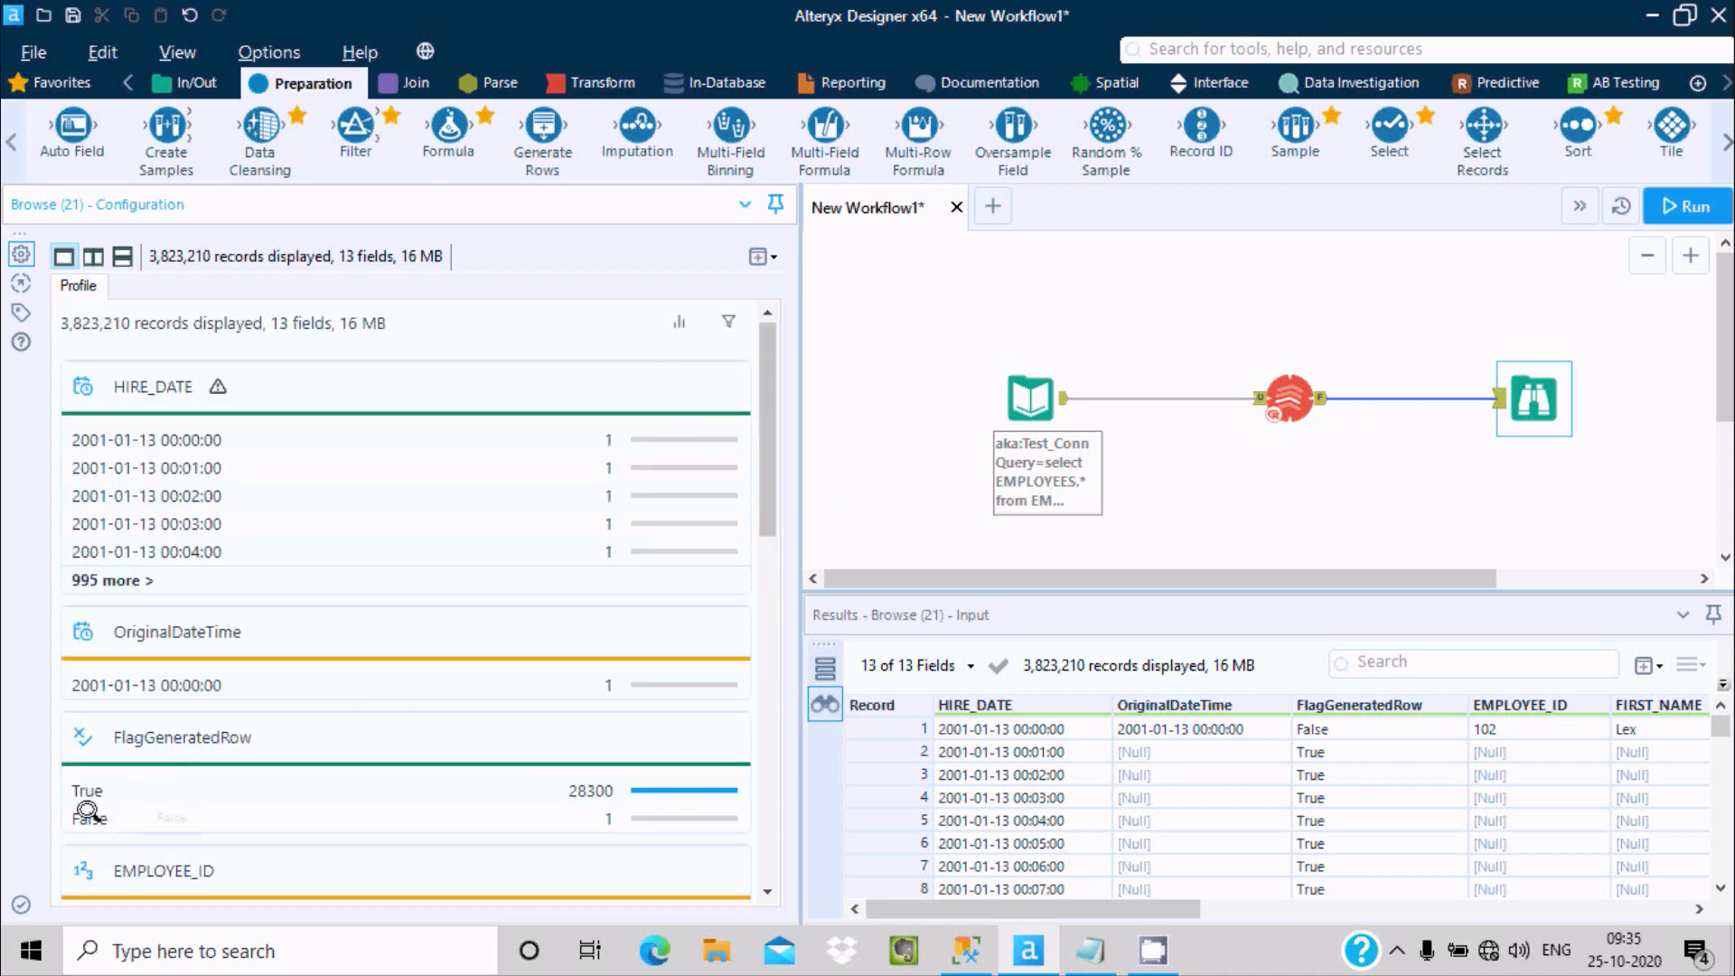
left_click_drag(764, 438, 807, 340)
Step: Set TS Filler's interval to Year and compare it against the EMPLOYEES hire dates in SQL Server Management Studio, returning to Alteryx Designer
left_click(1176, 399)
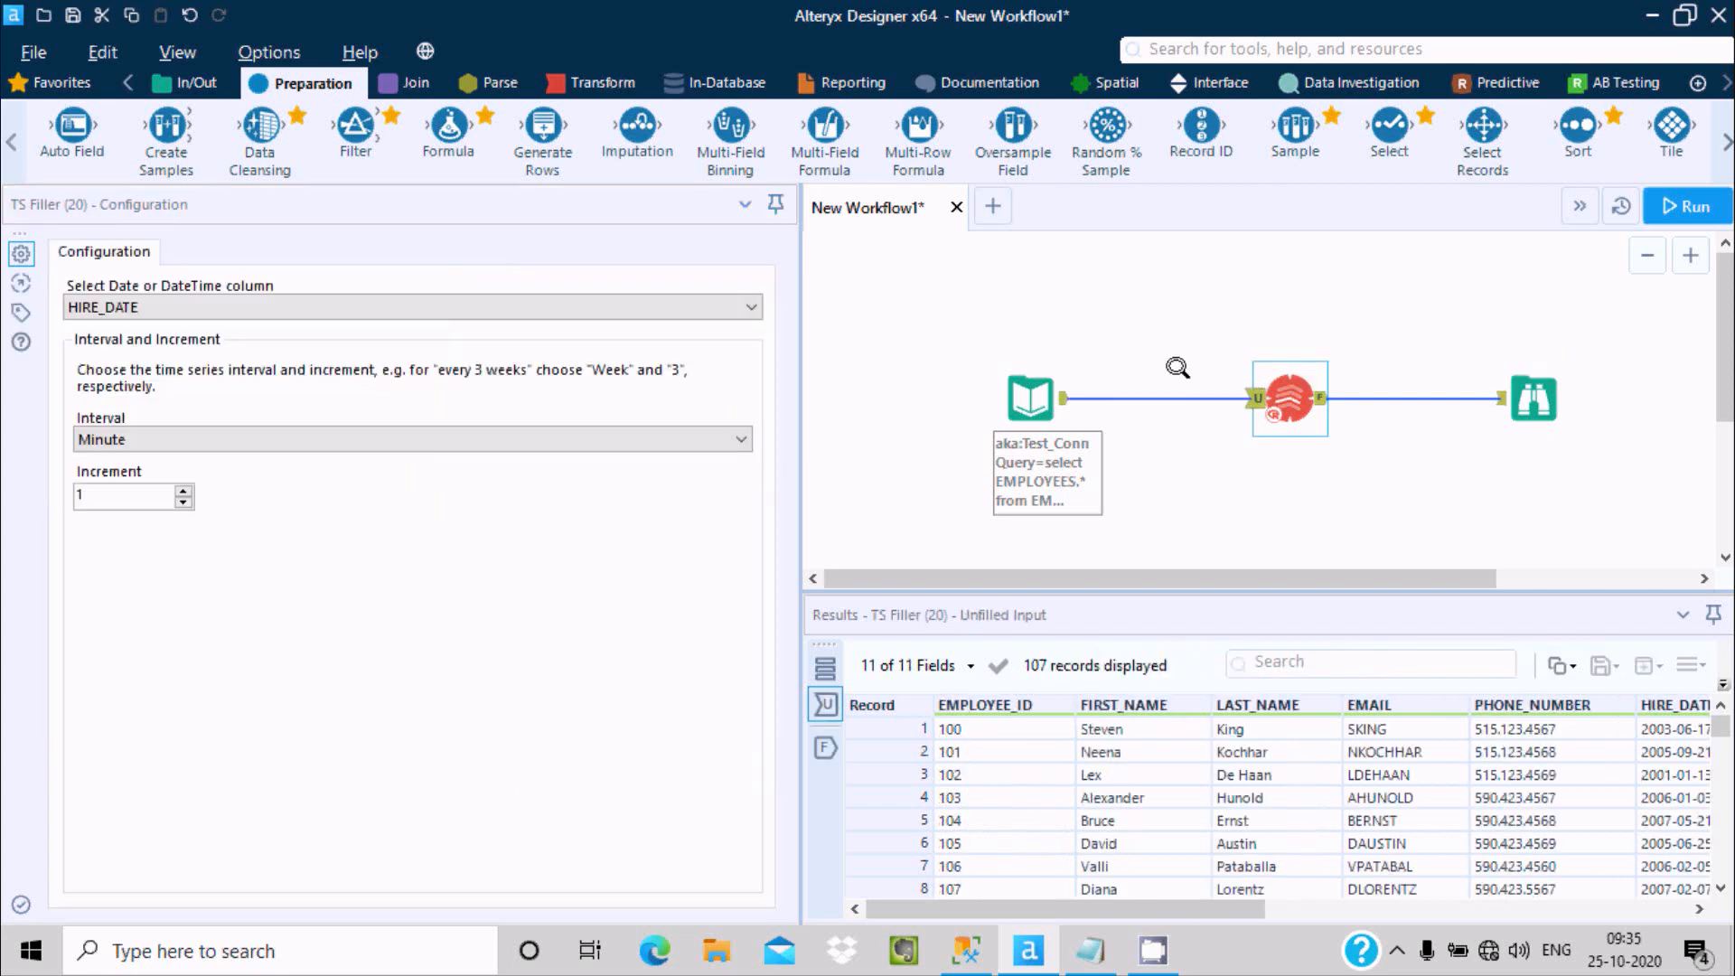
left_click(281, 436)
left_click(175, 542)
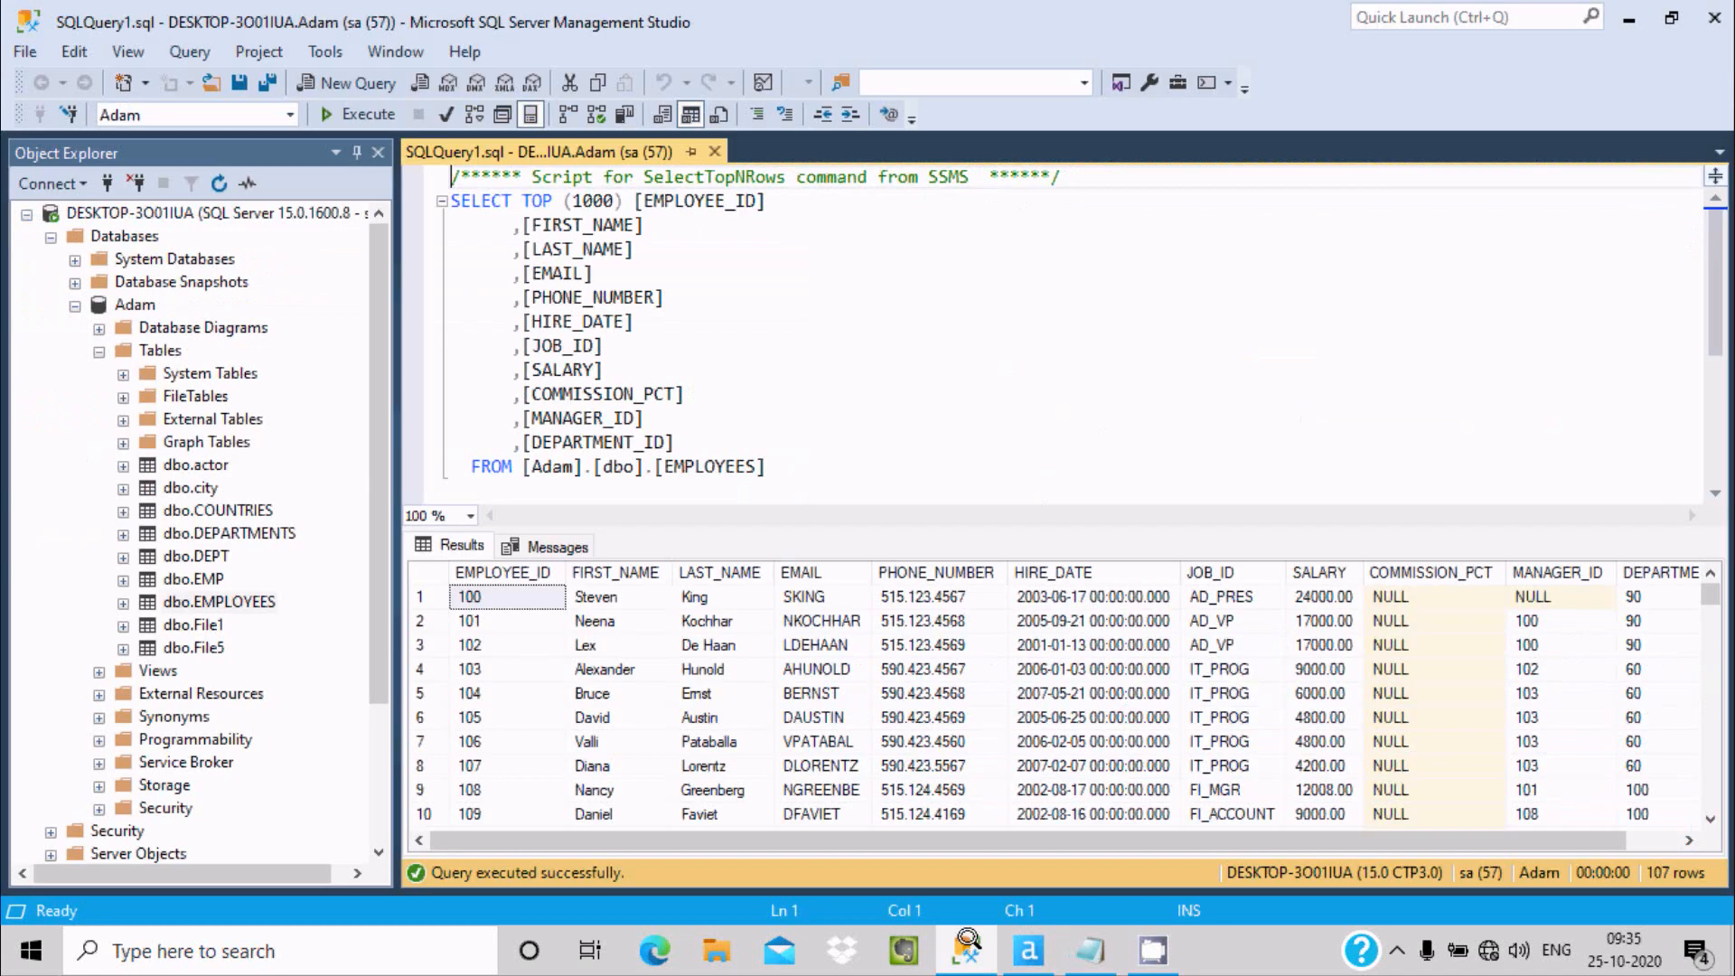
left_click(966, 950)
left_click(1009, 942)
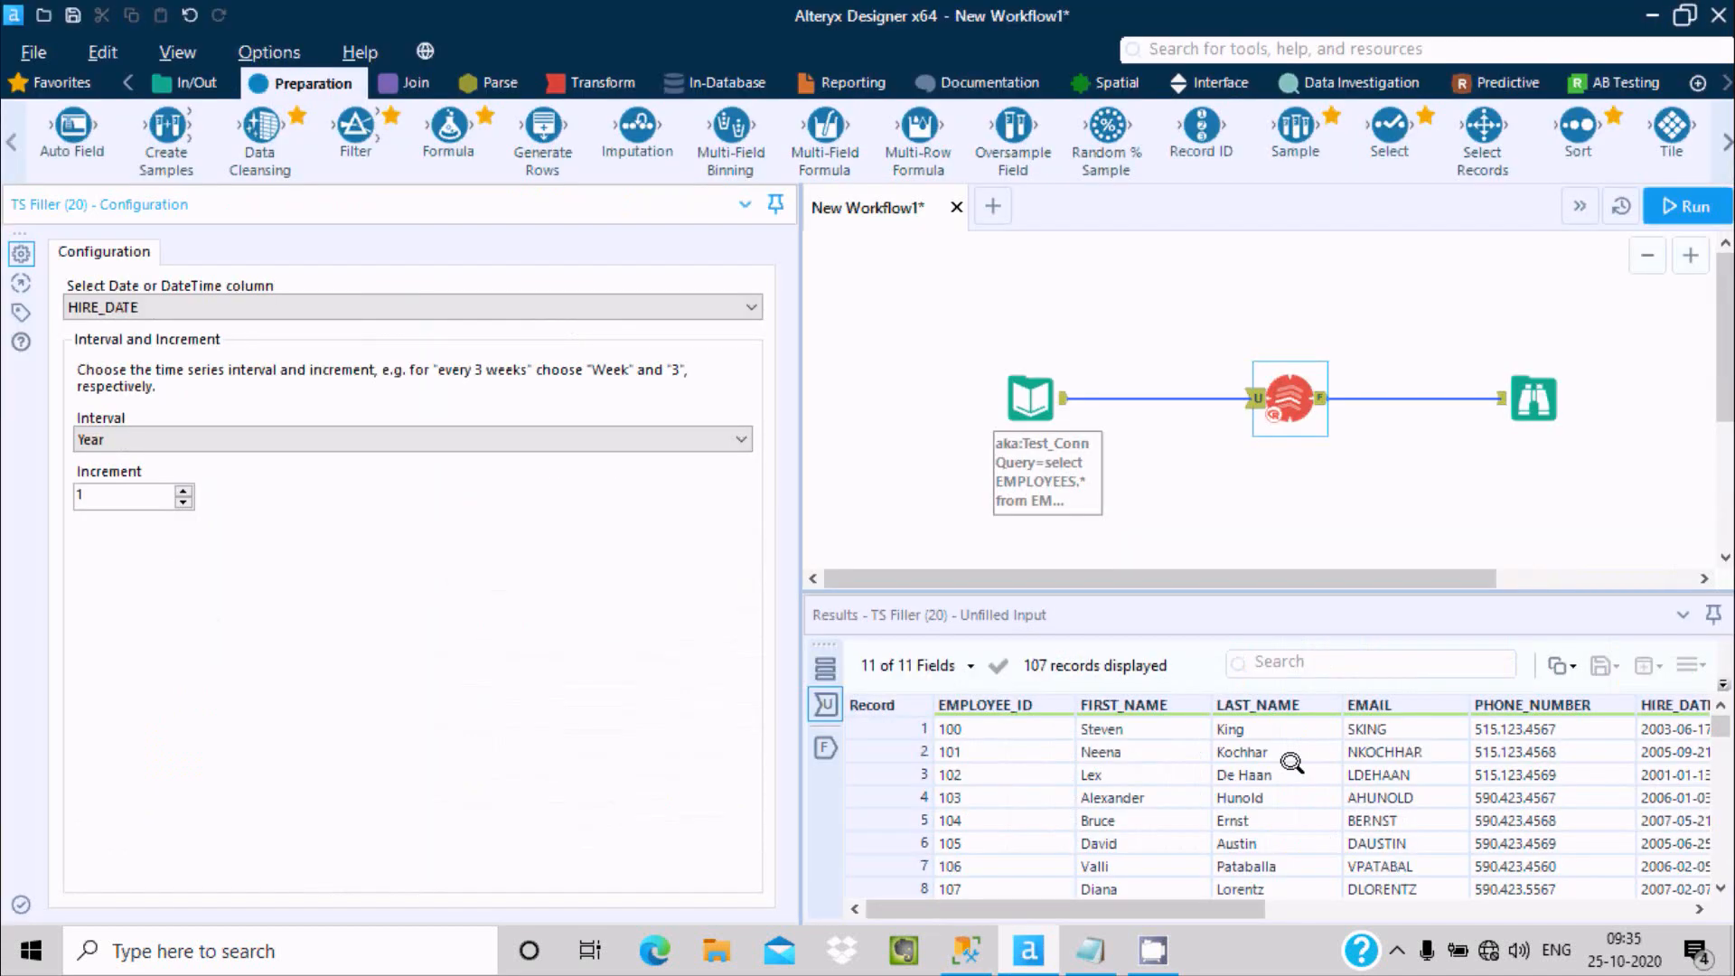
Step: Run the workflow with the yearly interval and dismiss the completion notice
left_click(1667, 207)
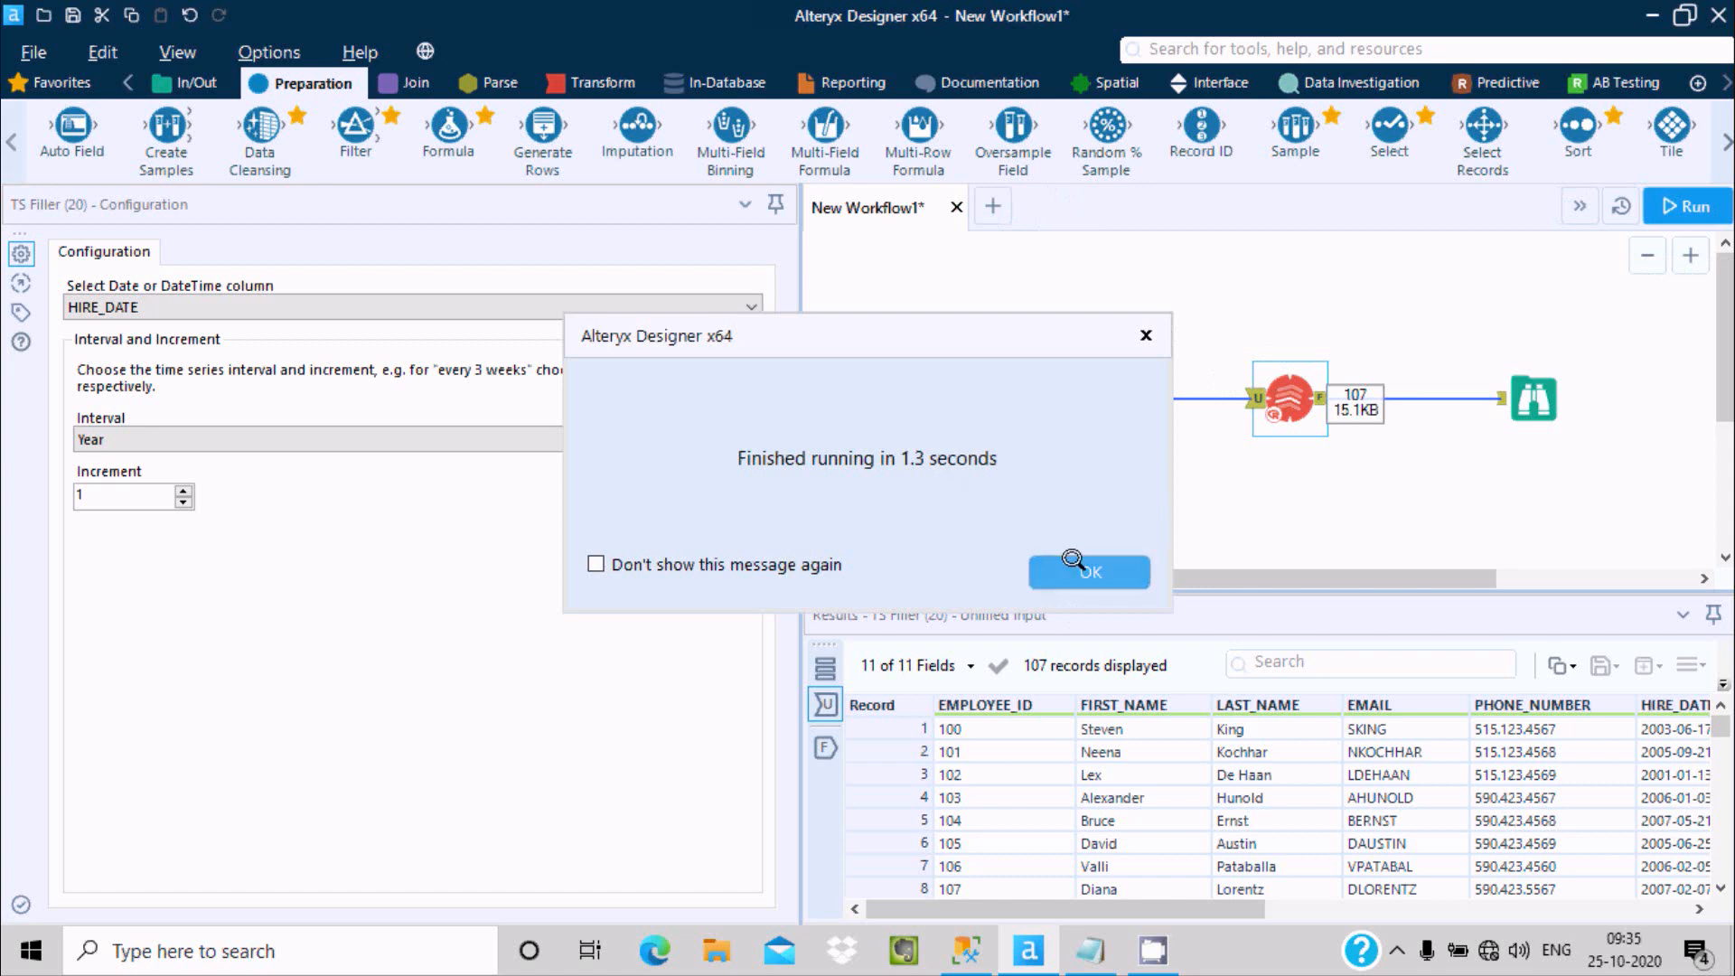
left_click(1072, 562)
left_click(1076, 568)
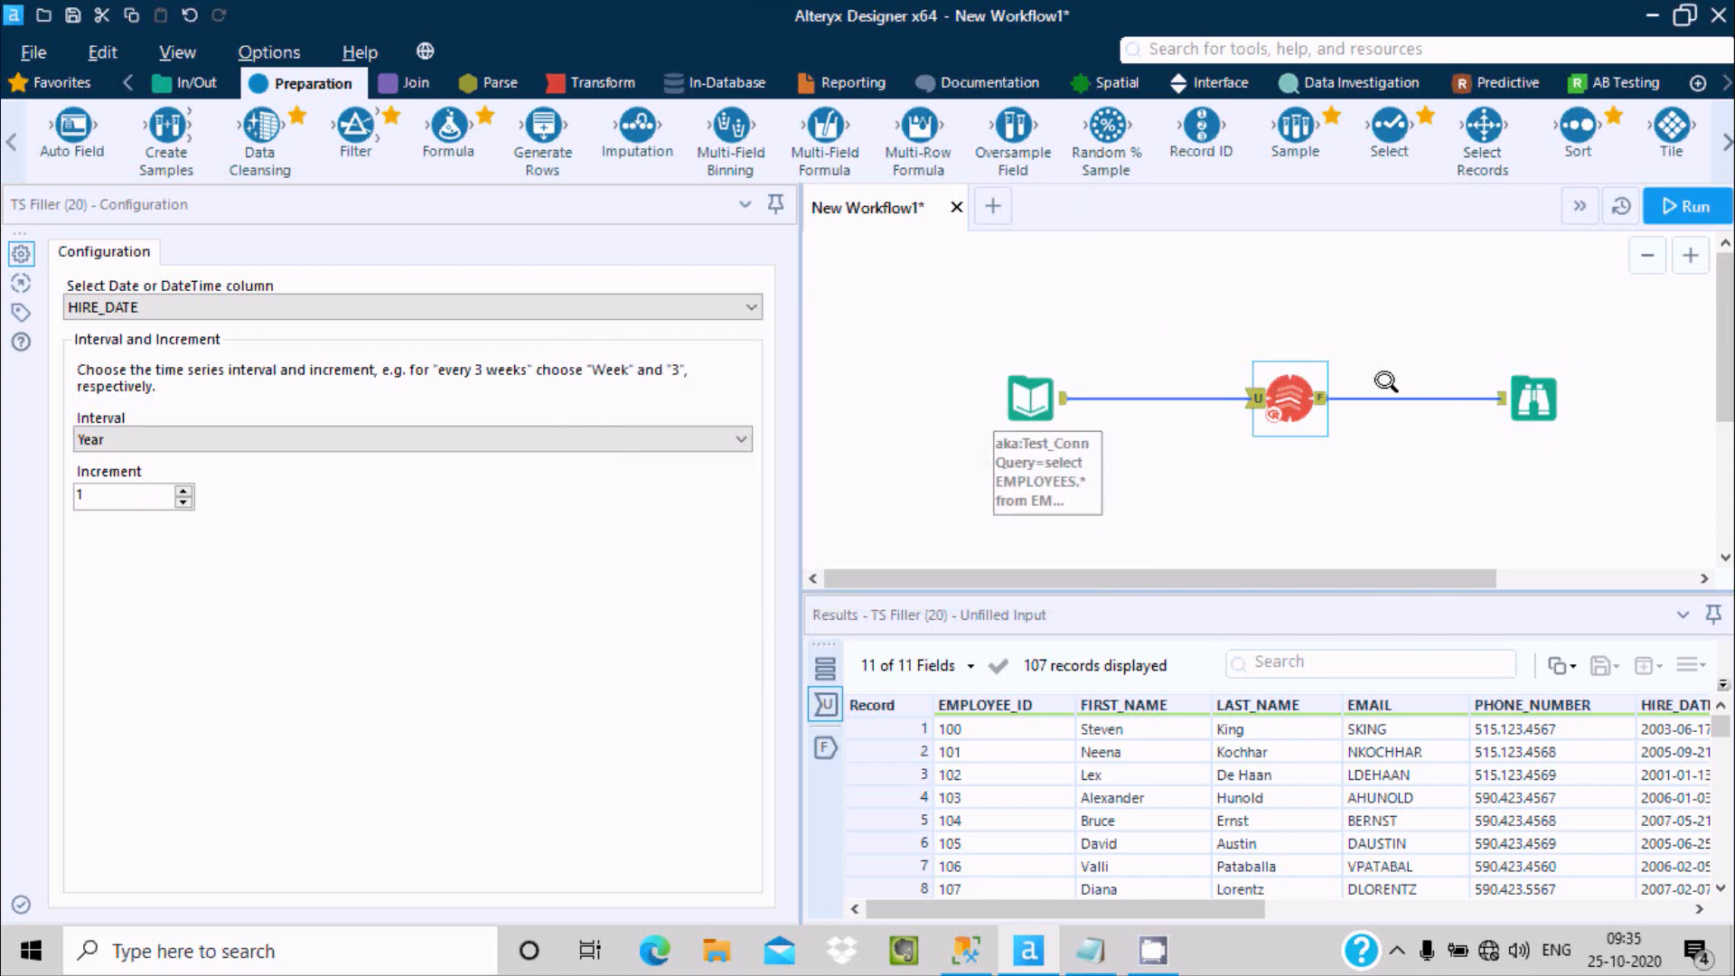
Step: Review HIRE_DATE's distinct values, value statistics, top values and grouped values in the Browse tool for the yearly output
left_click(1517, 380)
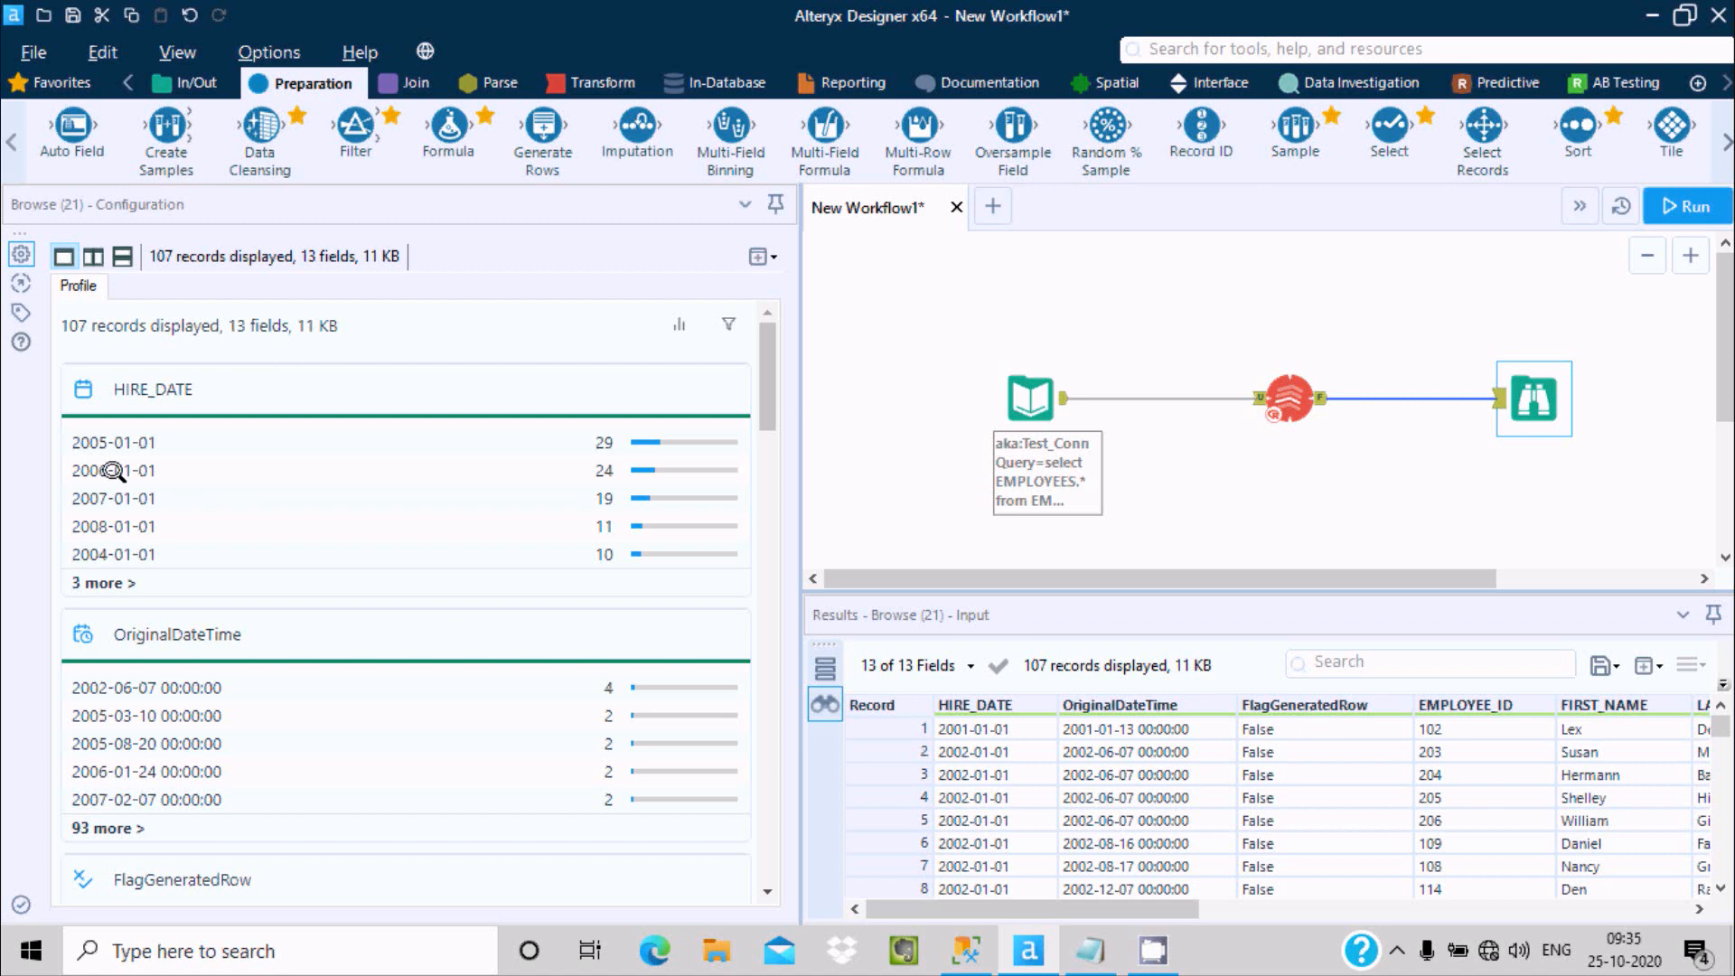
left_click(101, 582)
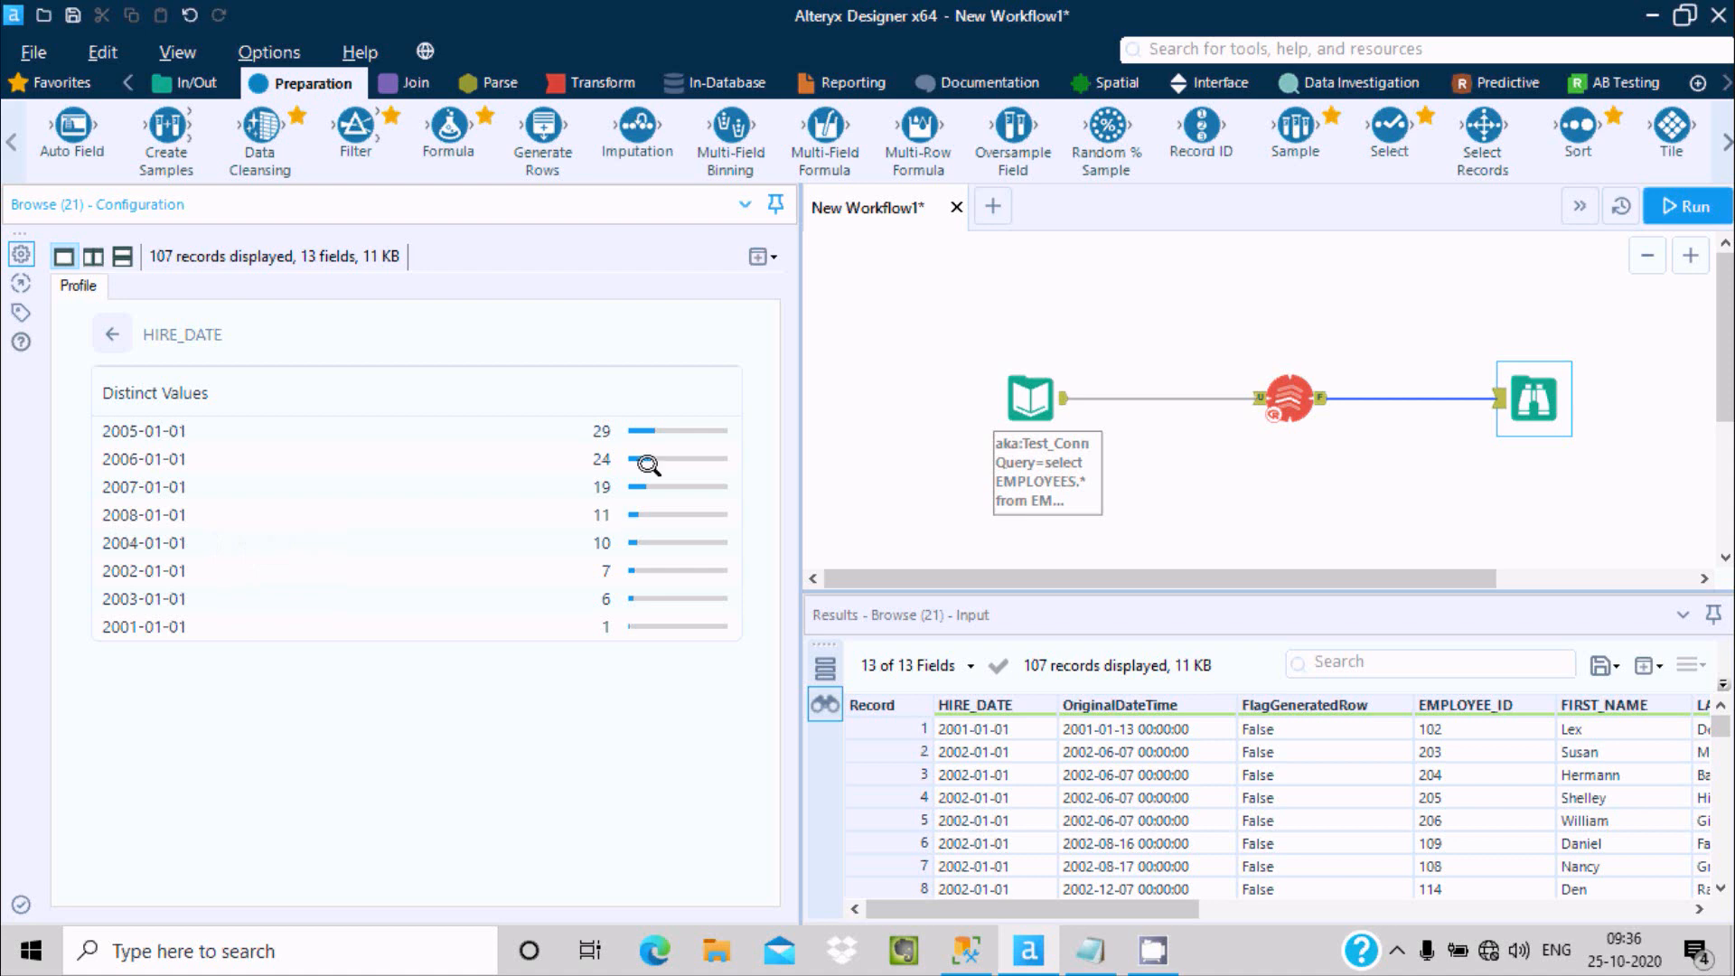
left_click(111, 335)
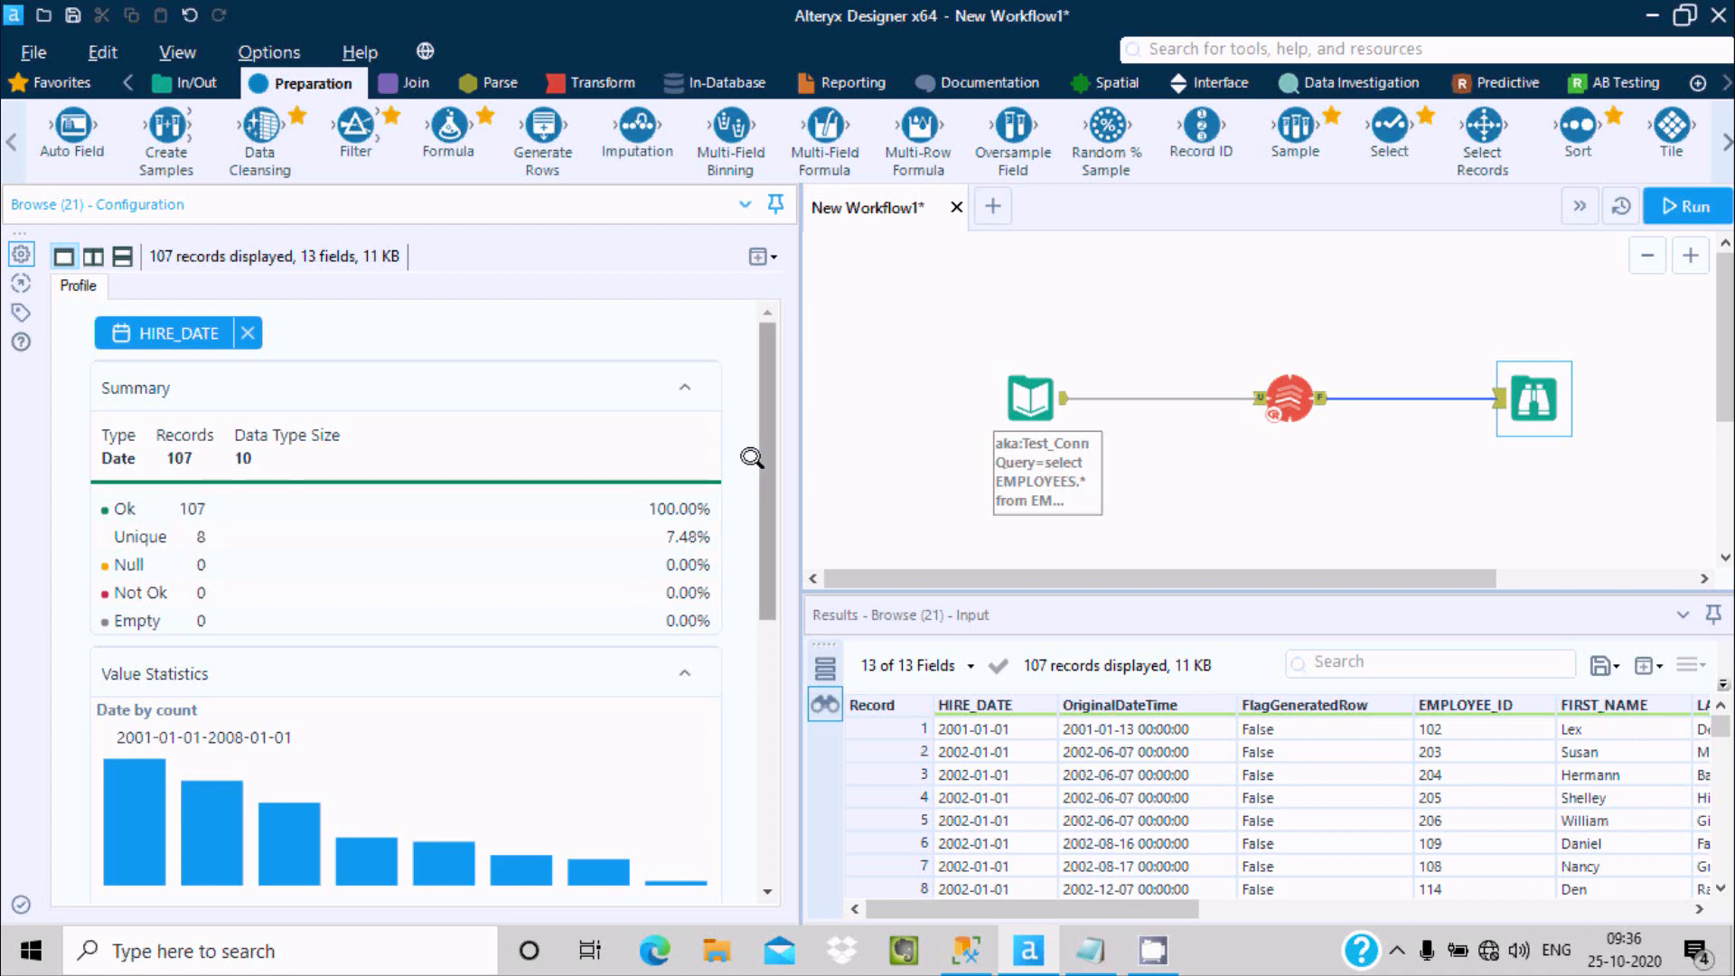
scroll(758, 444, "down", 3)
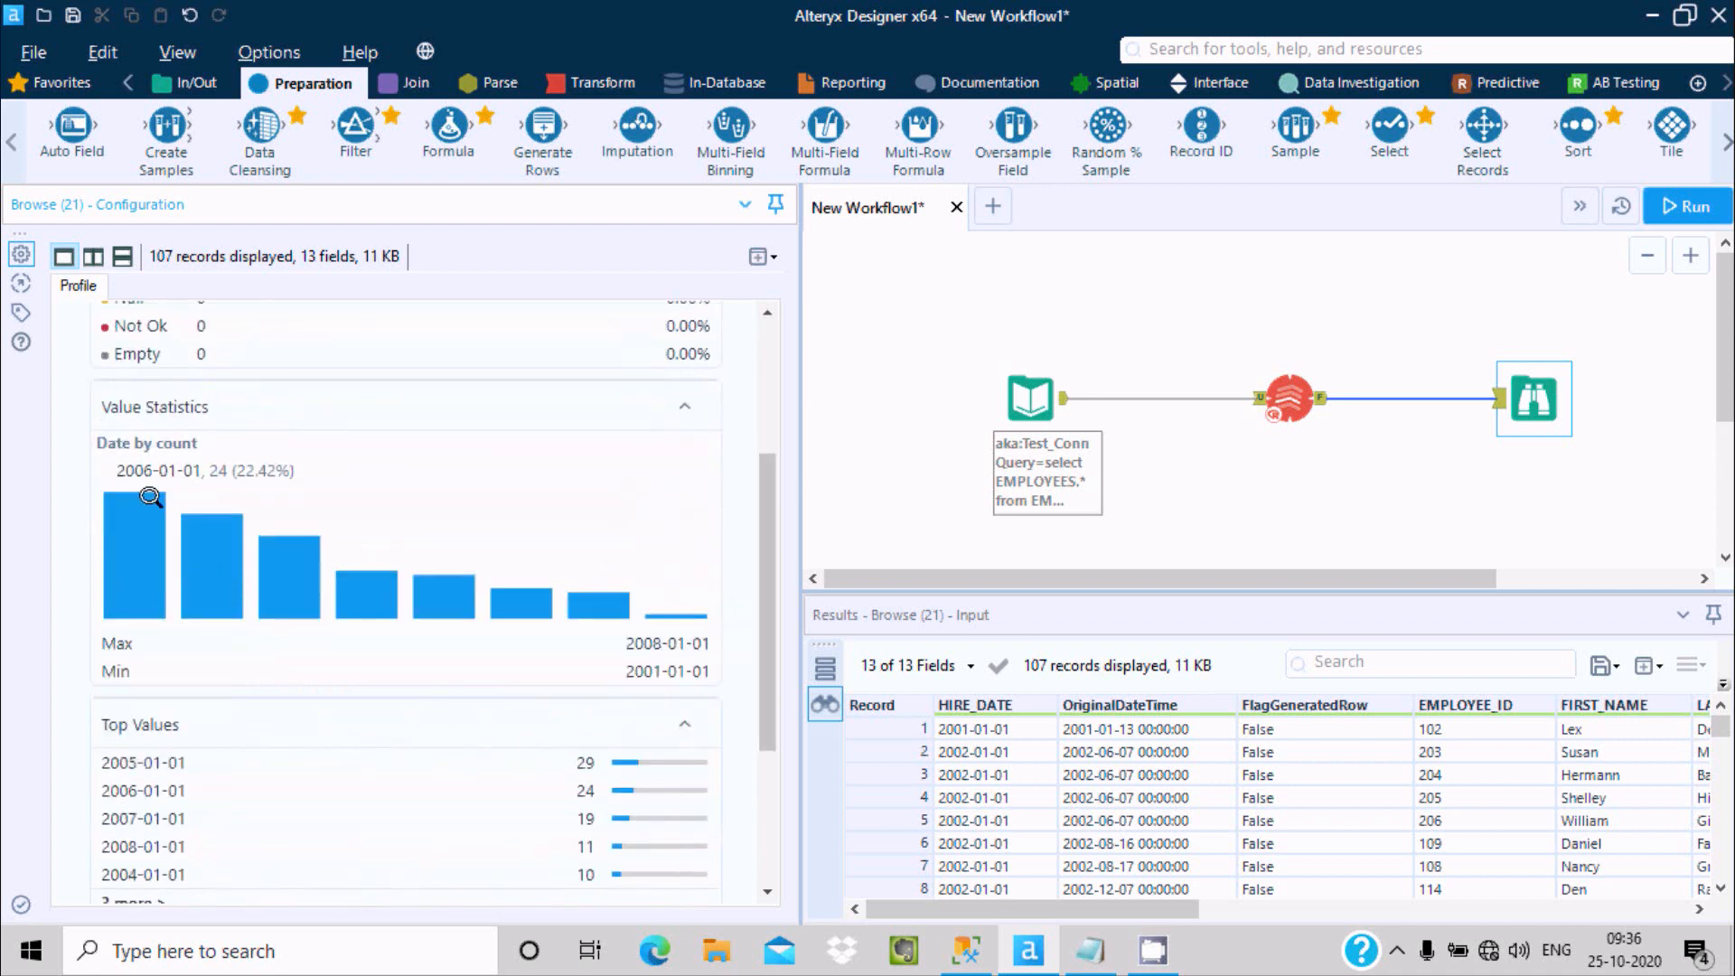
mouse_move(121, 521)
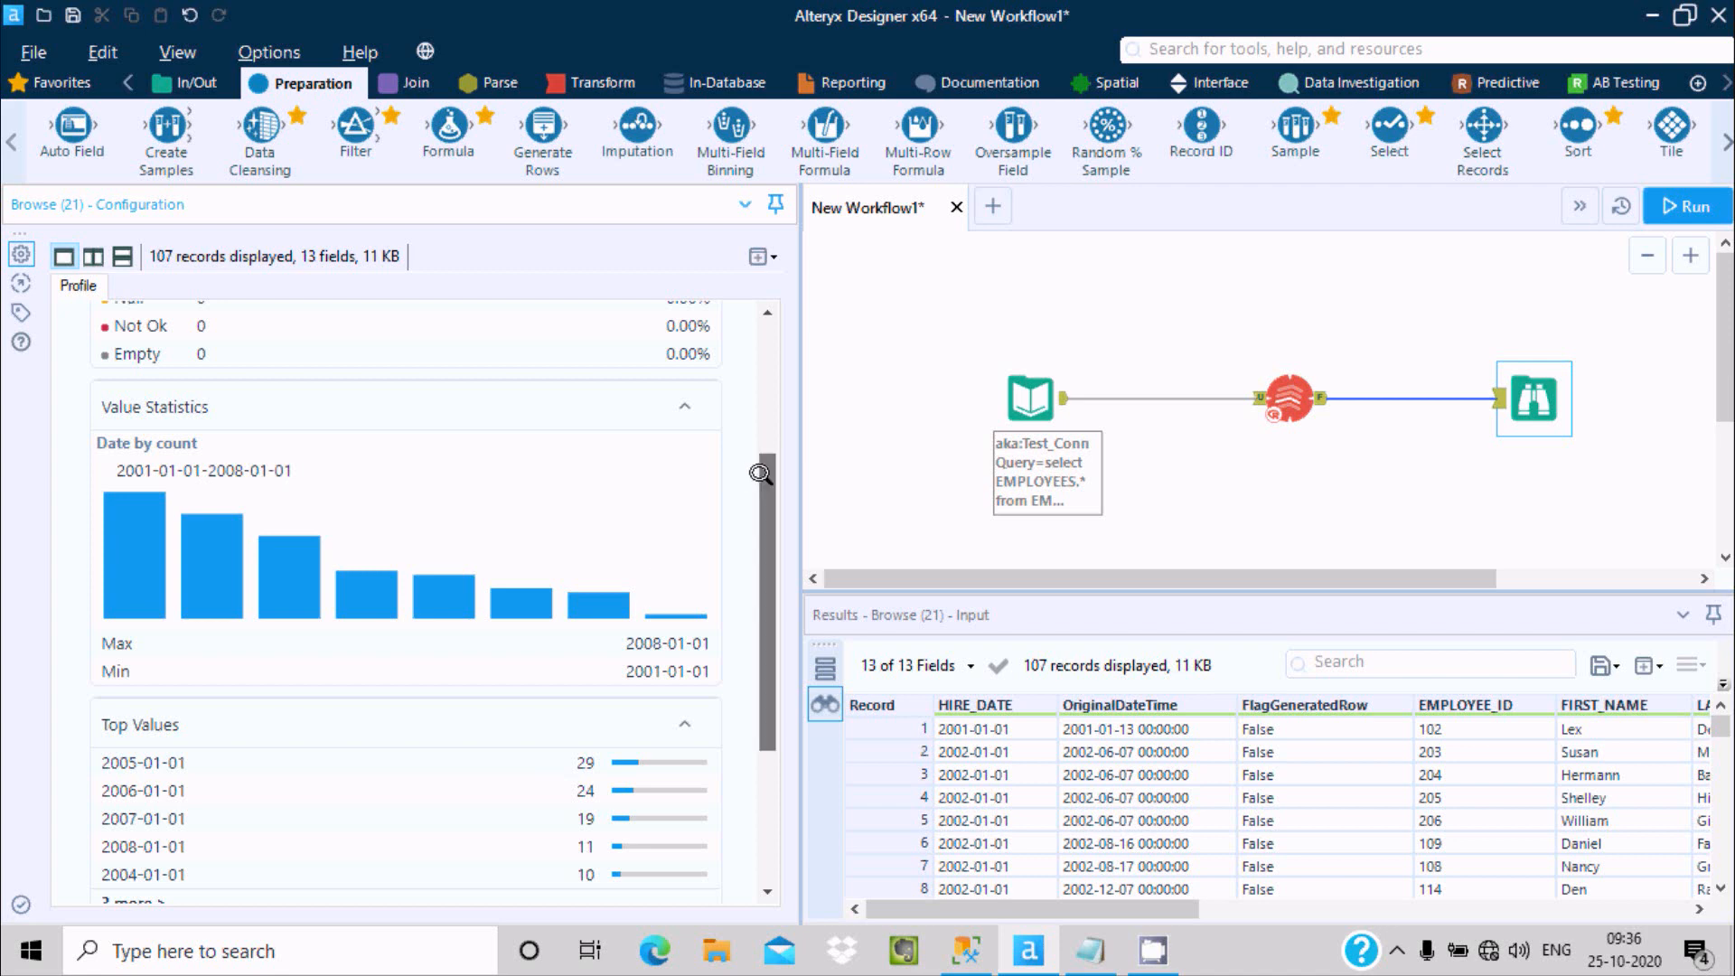
left_click_drag(763, 480, 763, 612)
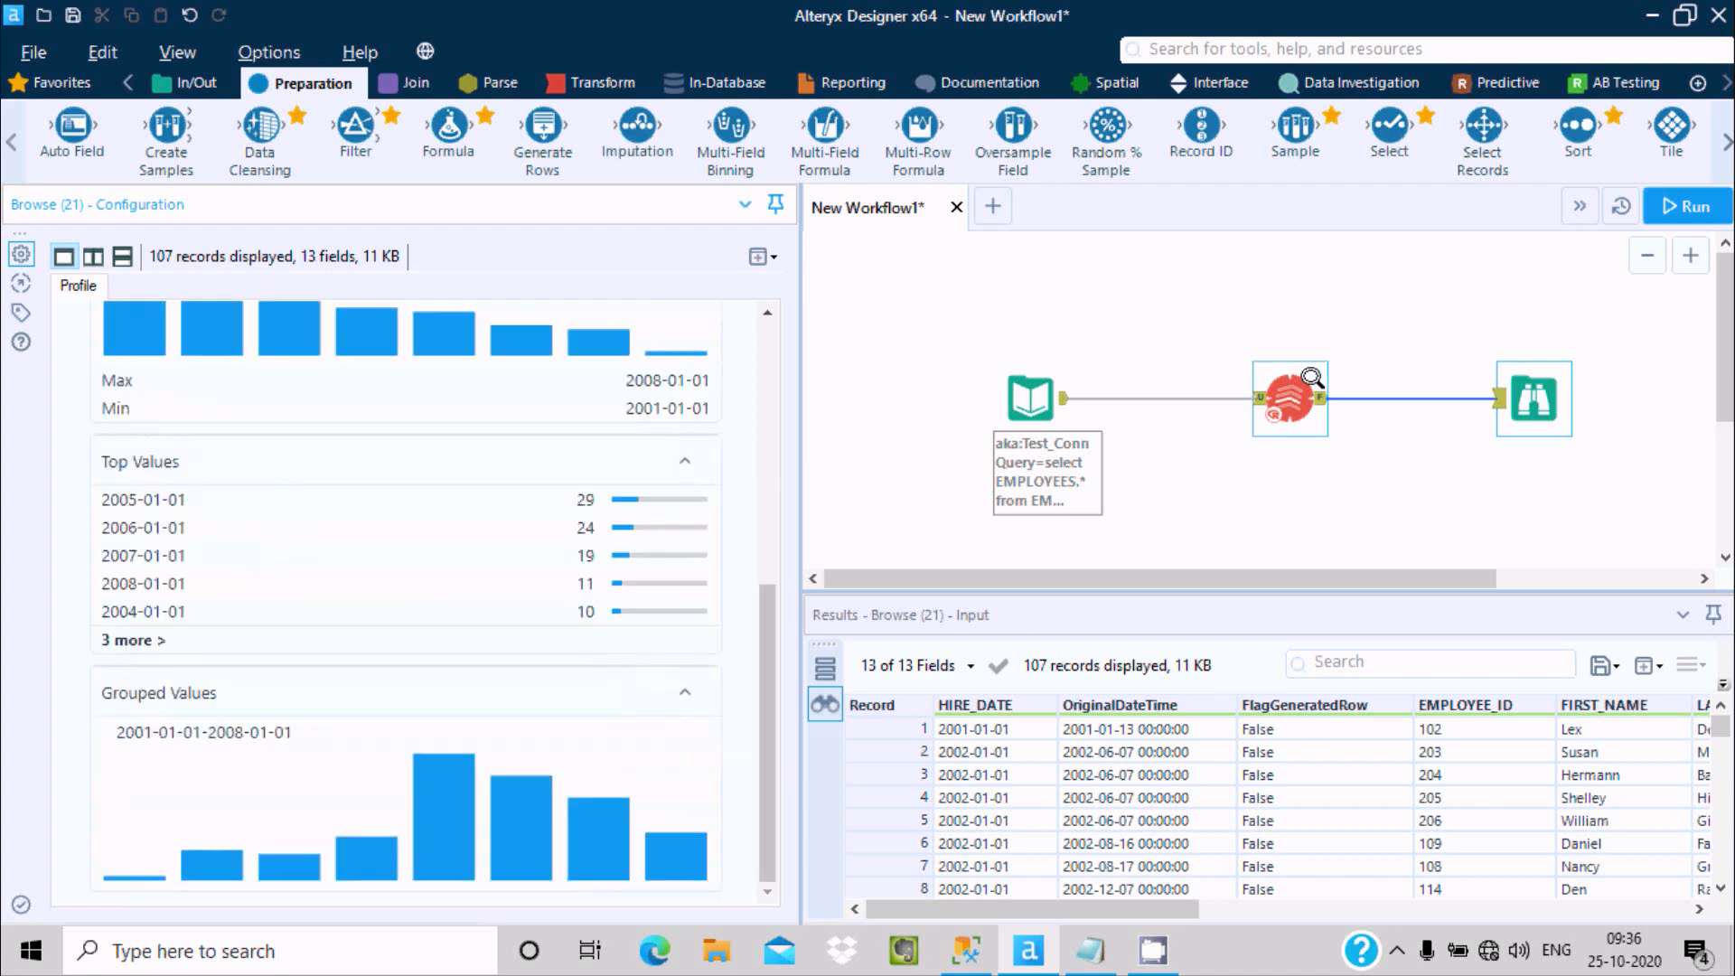
Step: Set TS Filler's interval to Month, run the workflow and dismiss the completion notice
left_click(1289, 394)
left_click(140, 437)
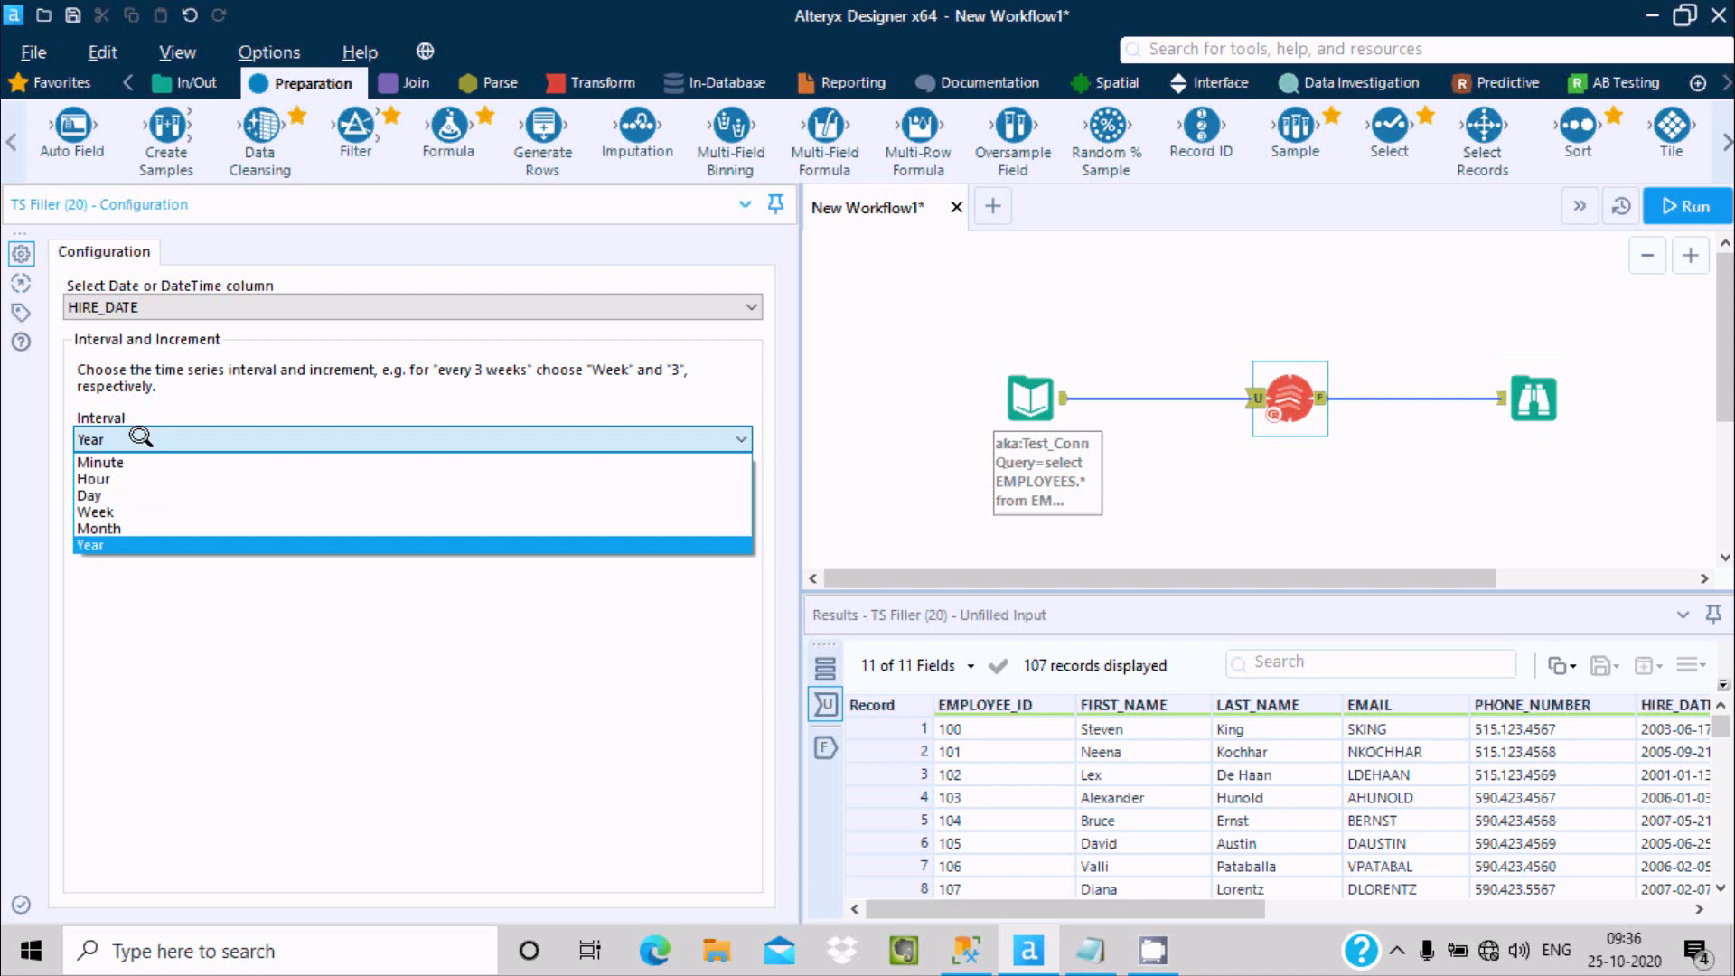
left_click(113, 528)
left_click(1653, 208)
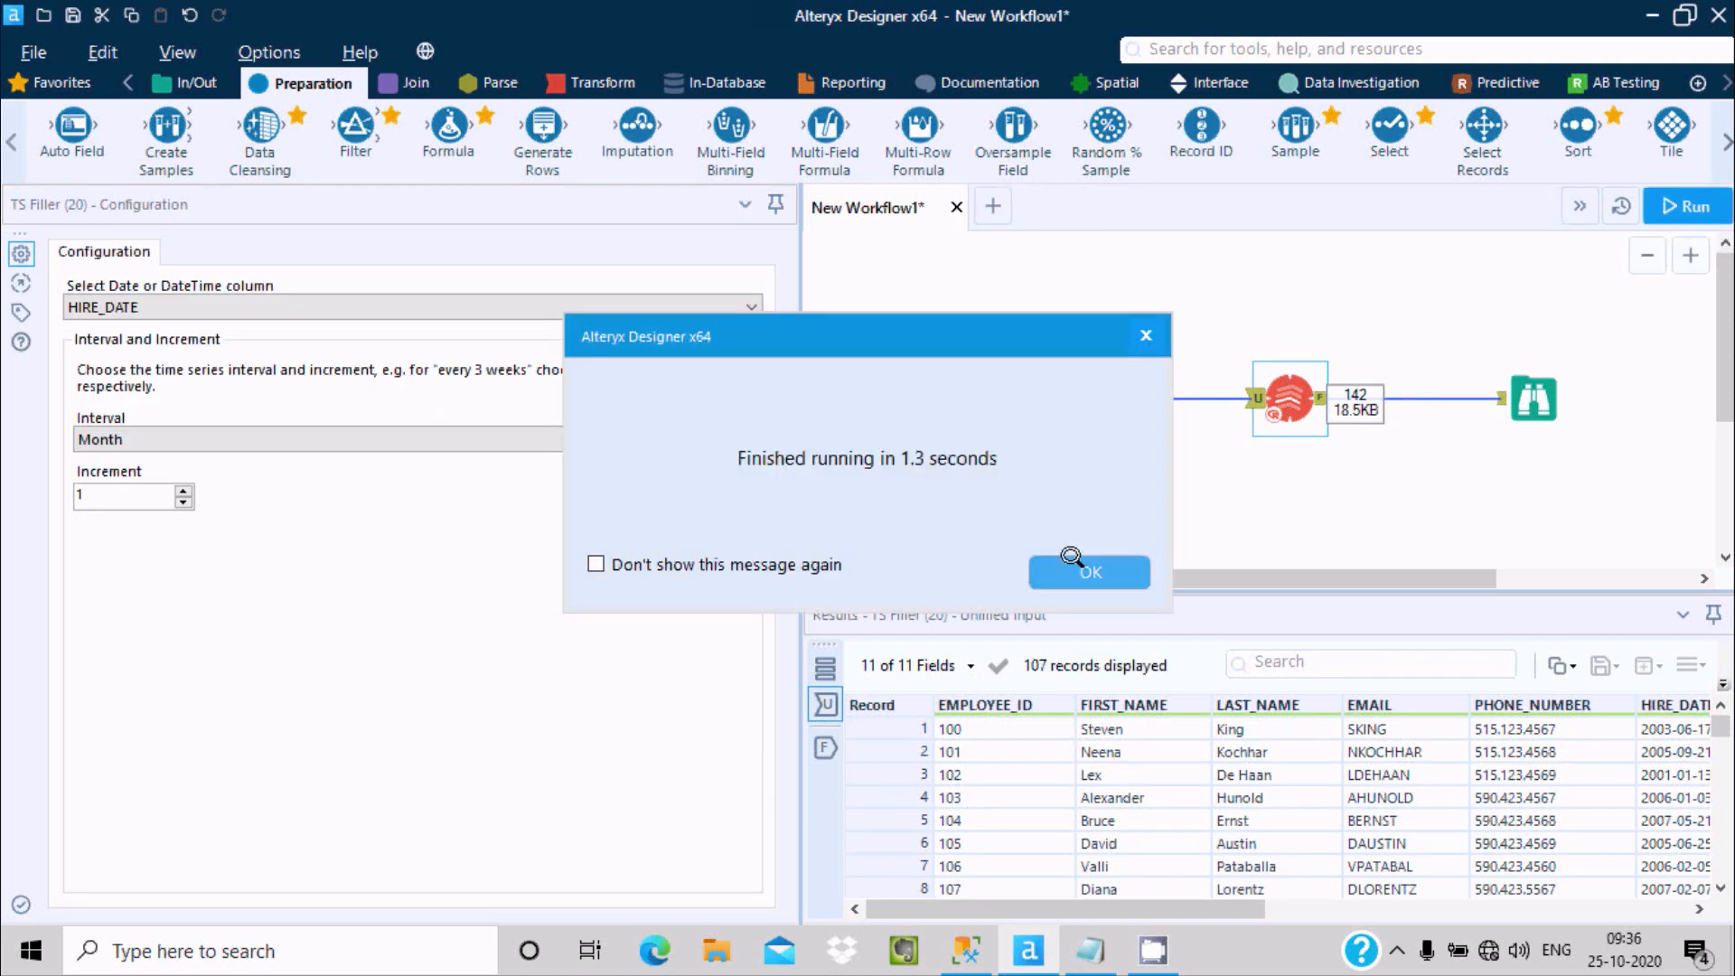
left_click(1092, 564)
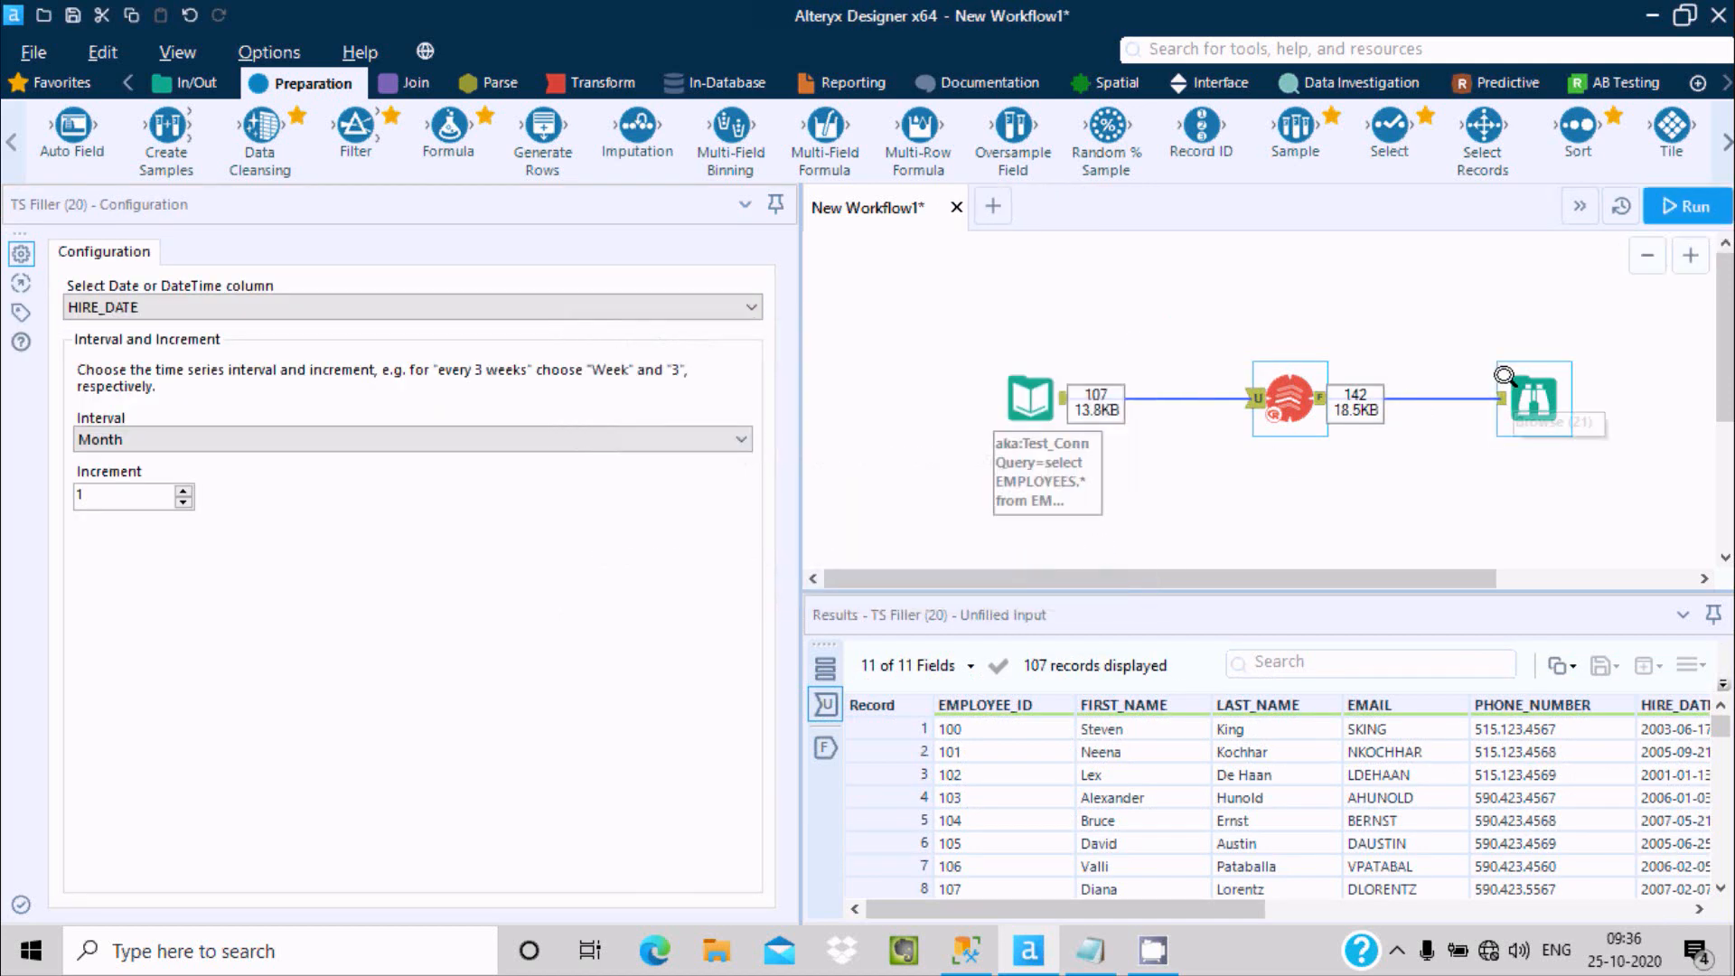
Step: Examine the monthly filled records in the Browse tool and bring up the Time Series tool category
left_click(1531, 405)
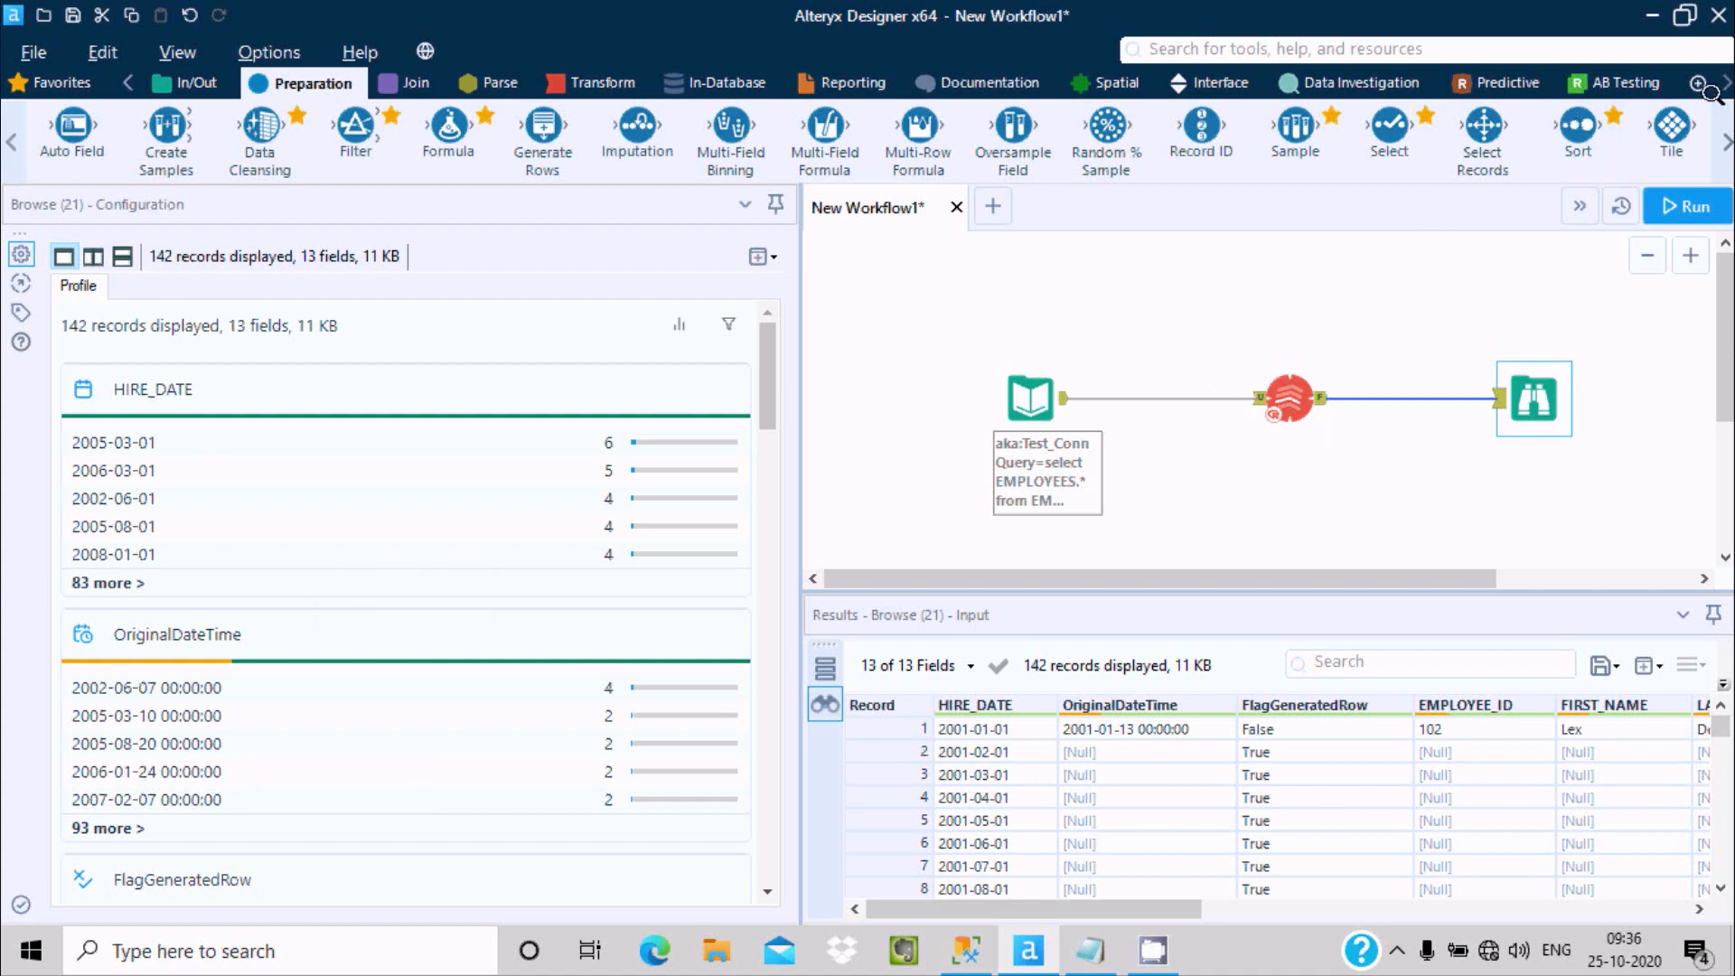
scroll(1714, 77, "down", 1)
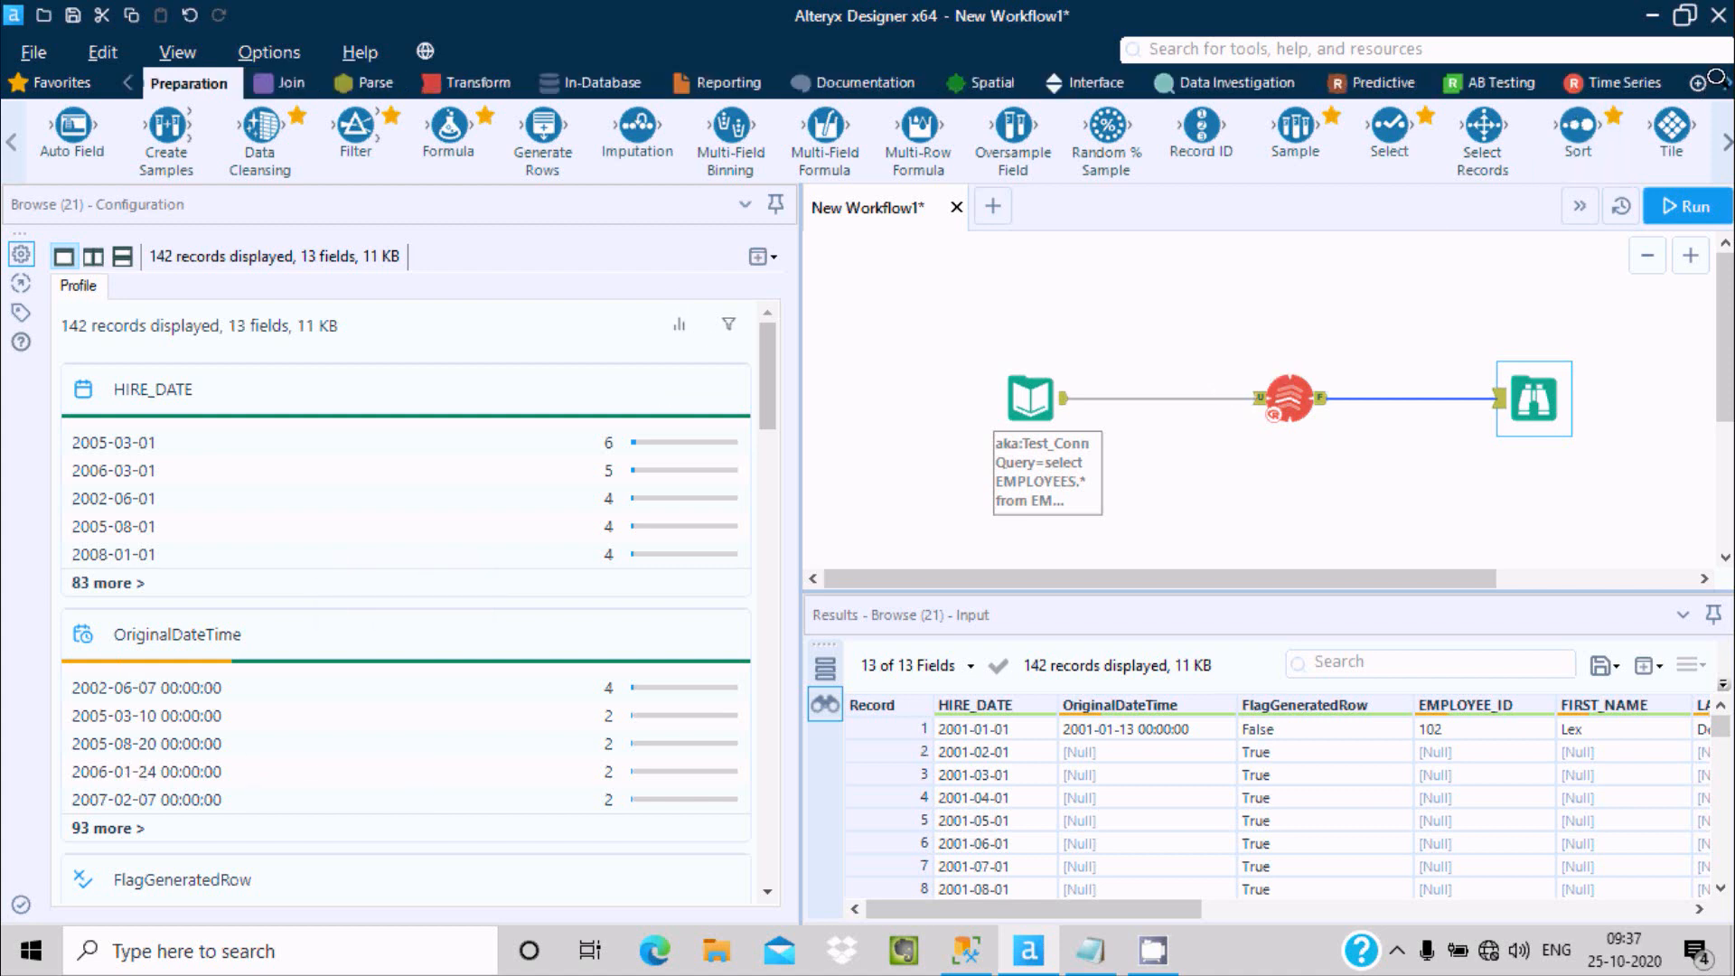
left_click(1626, 82)
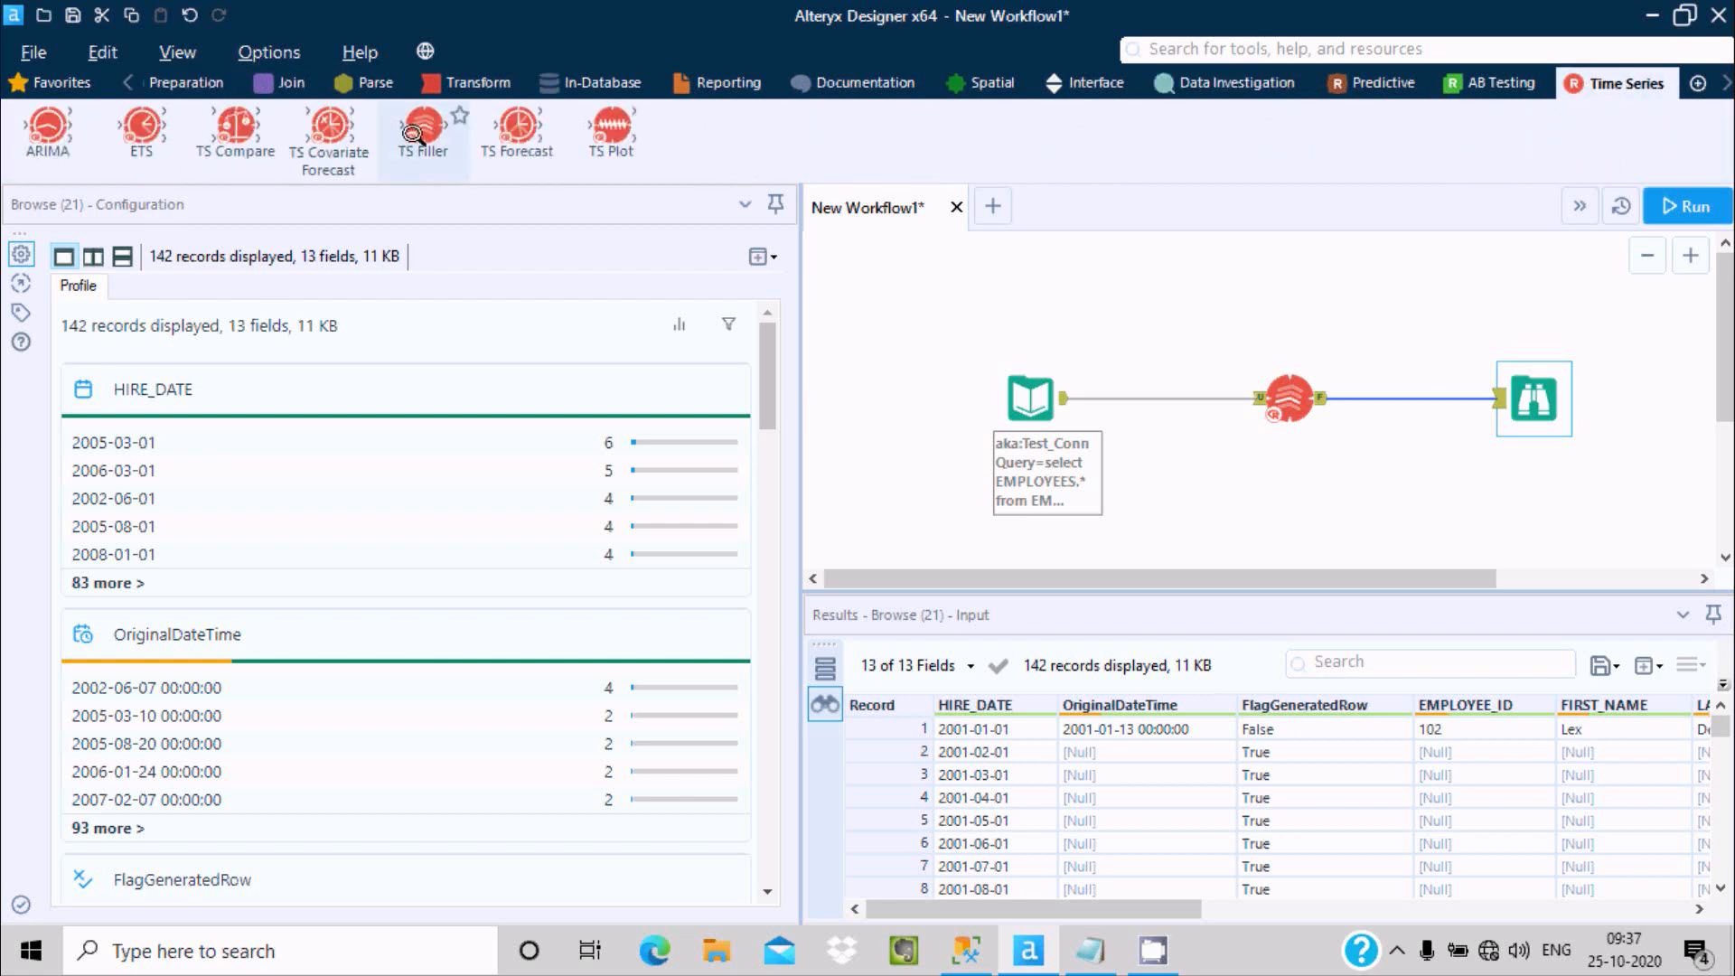